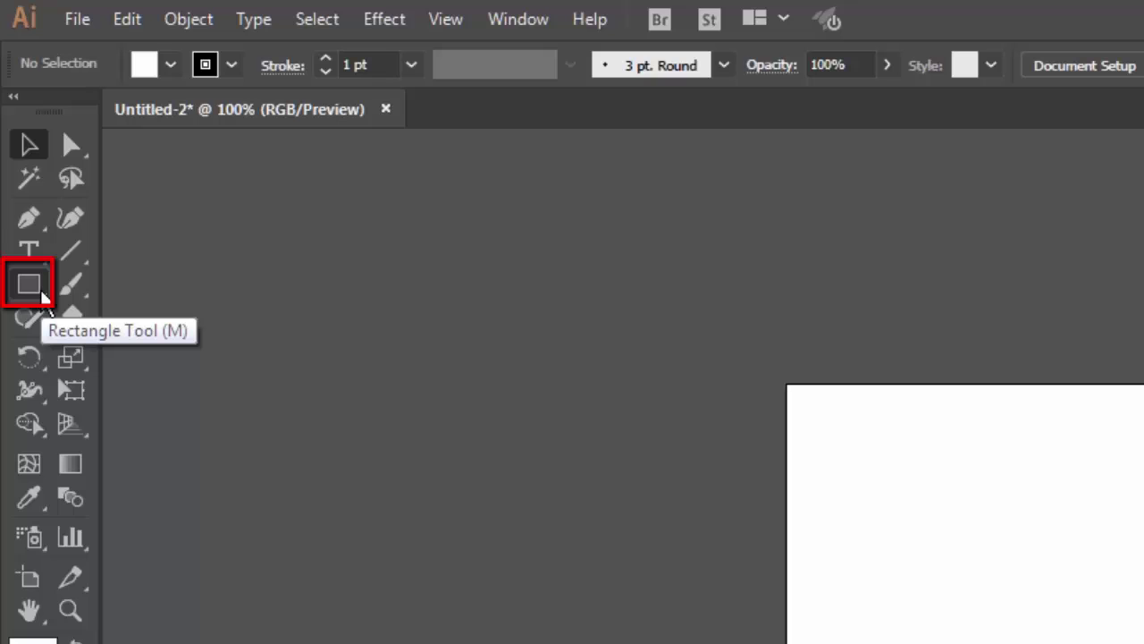
Open the Rectangle Tool's flyout of shape tools on the blank document.
{"action": "left_click", "coordinate": [43, 297]}
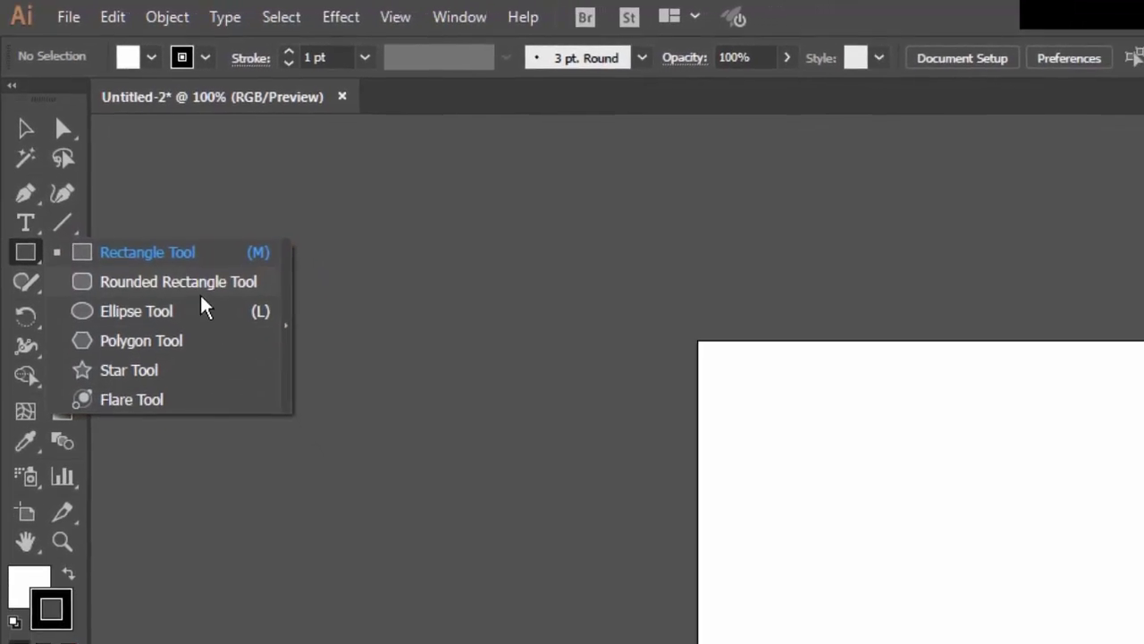
Draw a rectangle at the artboard's top left and a perfect square to its right.
{"action": "left_click", "coordinate": [213, 270]}
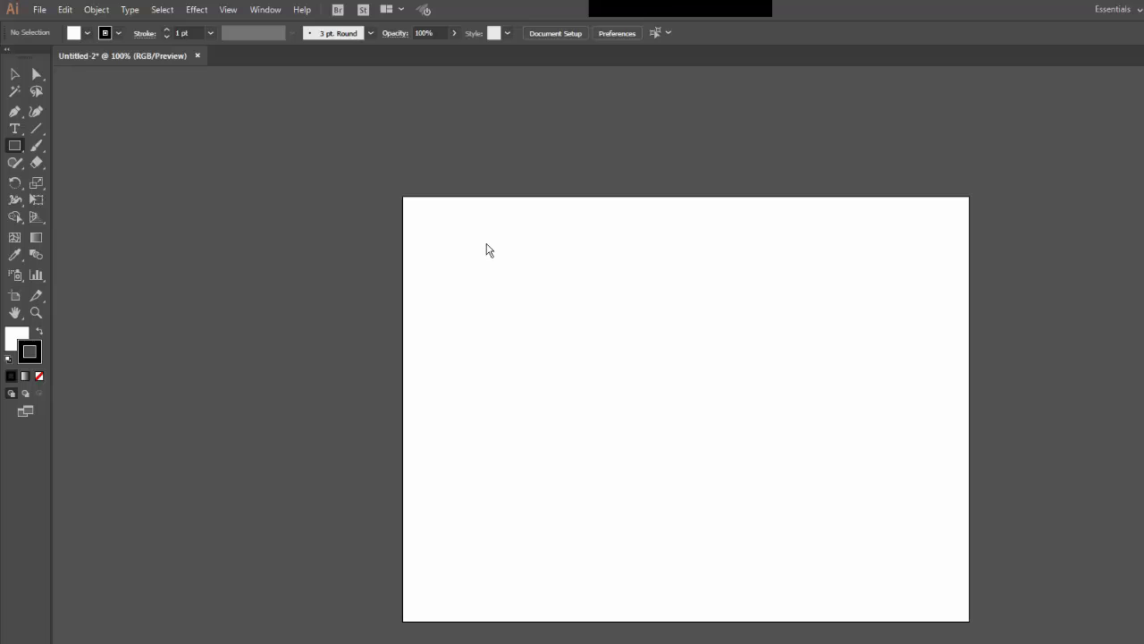
{"action": "left_click_drag", "start_coordinate": [486, 243], "coordinate": [627, 358]}
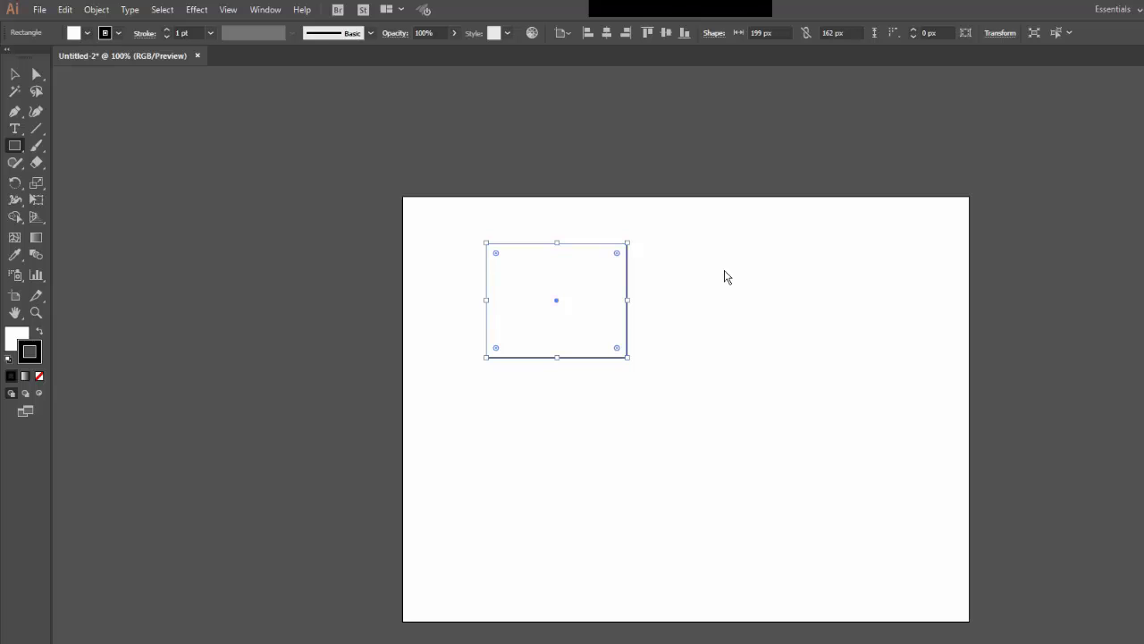
{"action": "left_click_drag", "start_coordinate": [724, 270], "coordinate": [841, 365]}
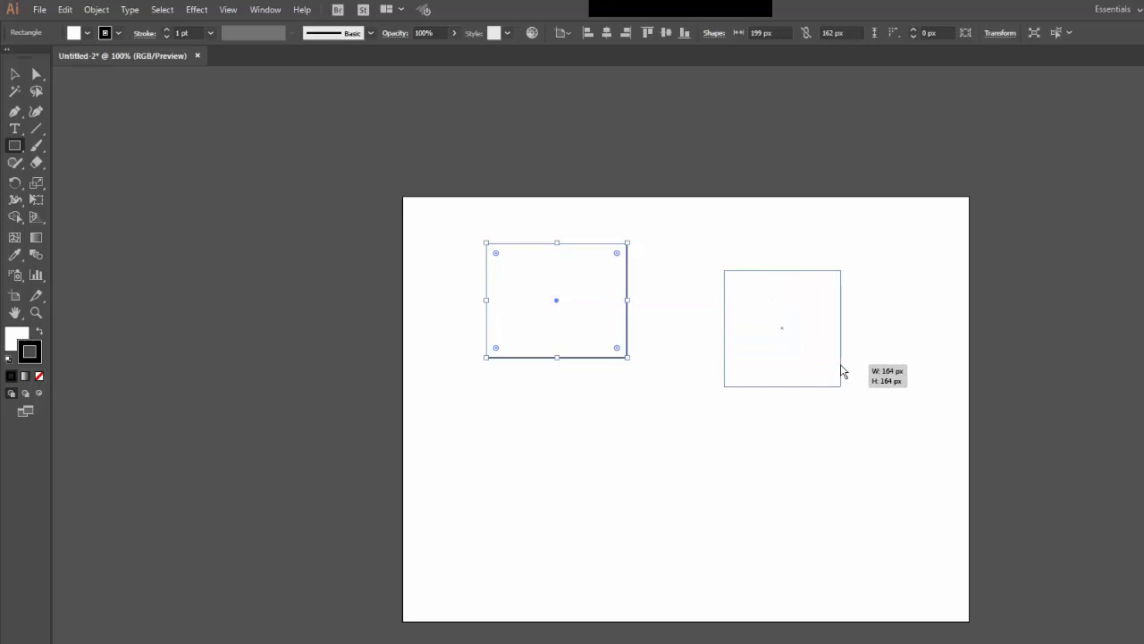
{"action": "left_click_drag", "start_coordinate": [841, 364], "coordinate": [848, 366]}
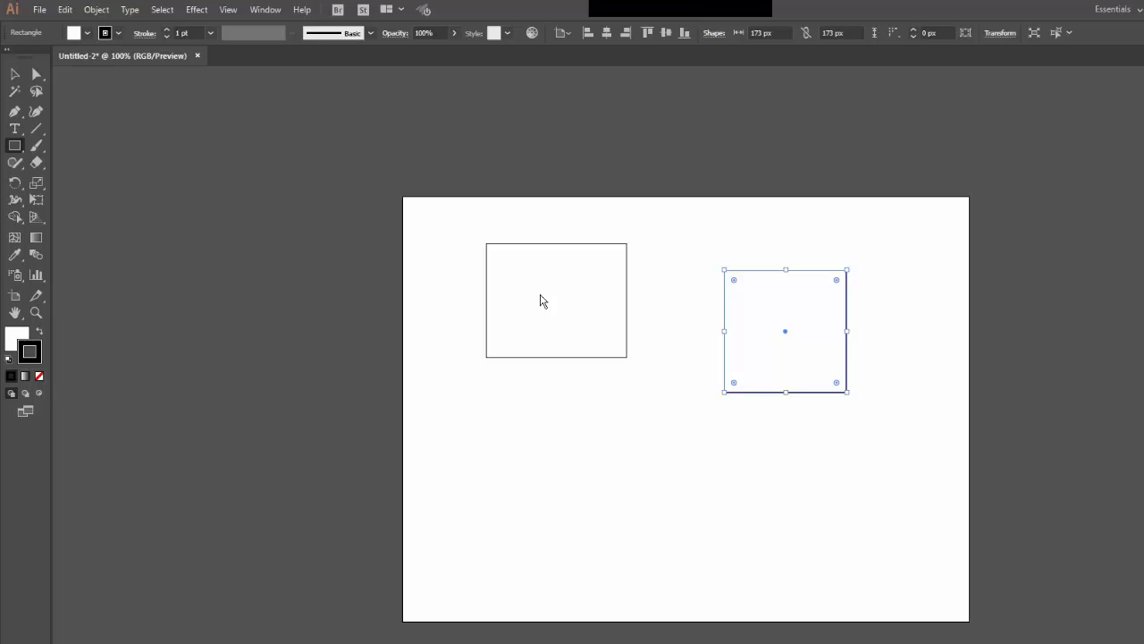
{"action": "left_click", "coordinate": [19, 145]}
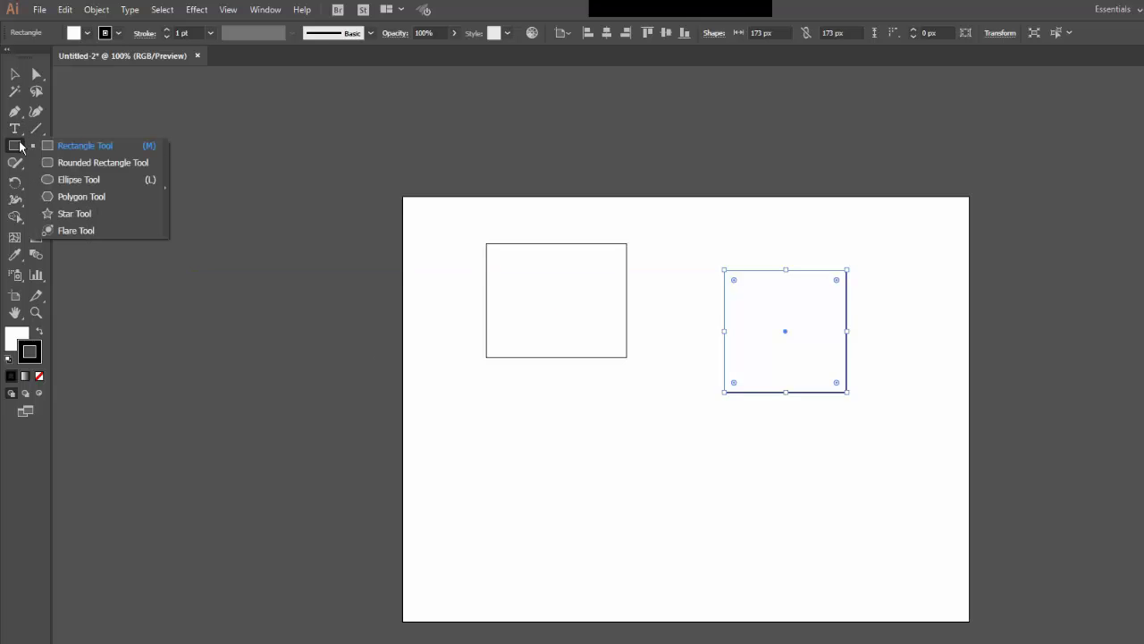
Add a flat ellipse below the rectangle and a perfect circle below the square.
{"action": "left_click", "coordinate": [59, 179]}
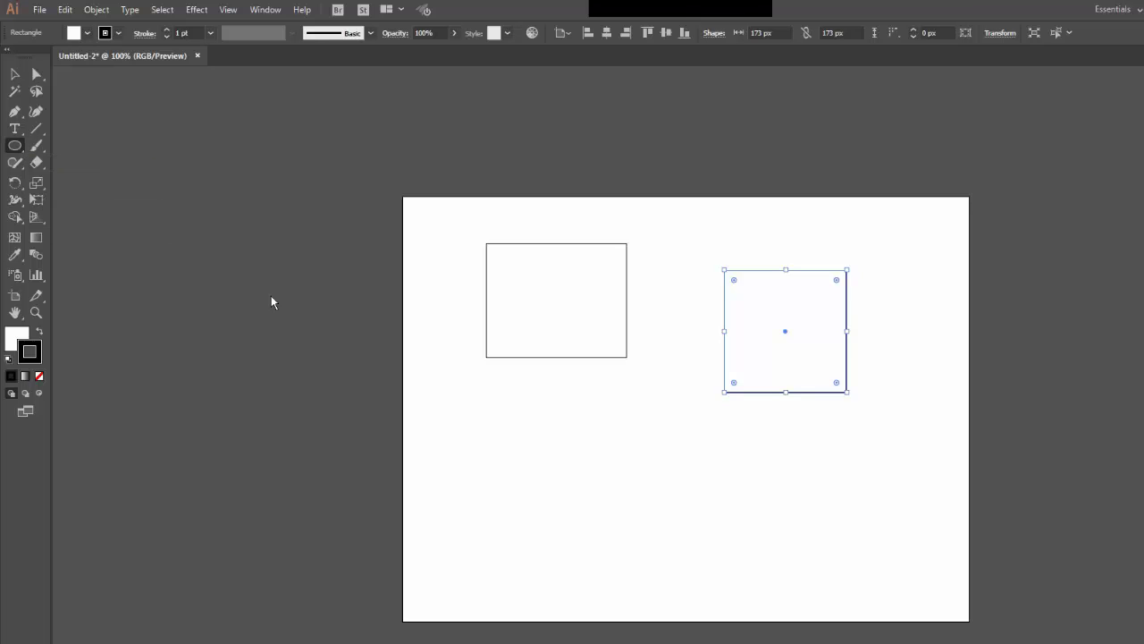
{"action": "left_click_drag", "start_coordinate": [472, 430], "coordinate": [597, 466]}
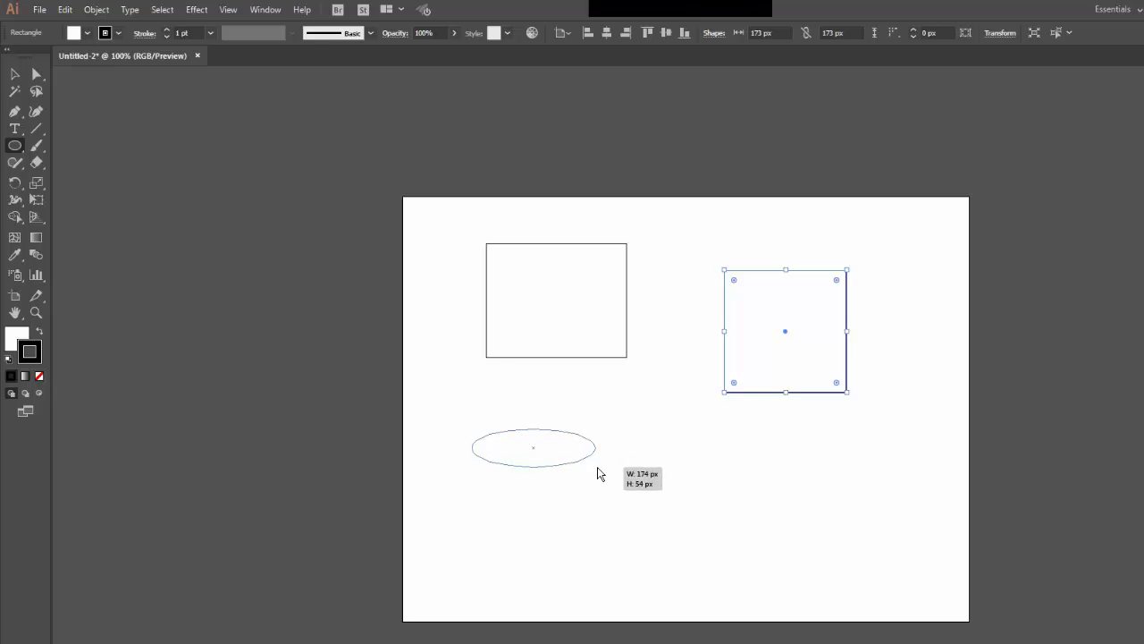
{"action": "left_click_drag", "start_coordinate": [724, 448], "coordinate": [848, 549]}
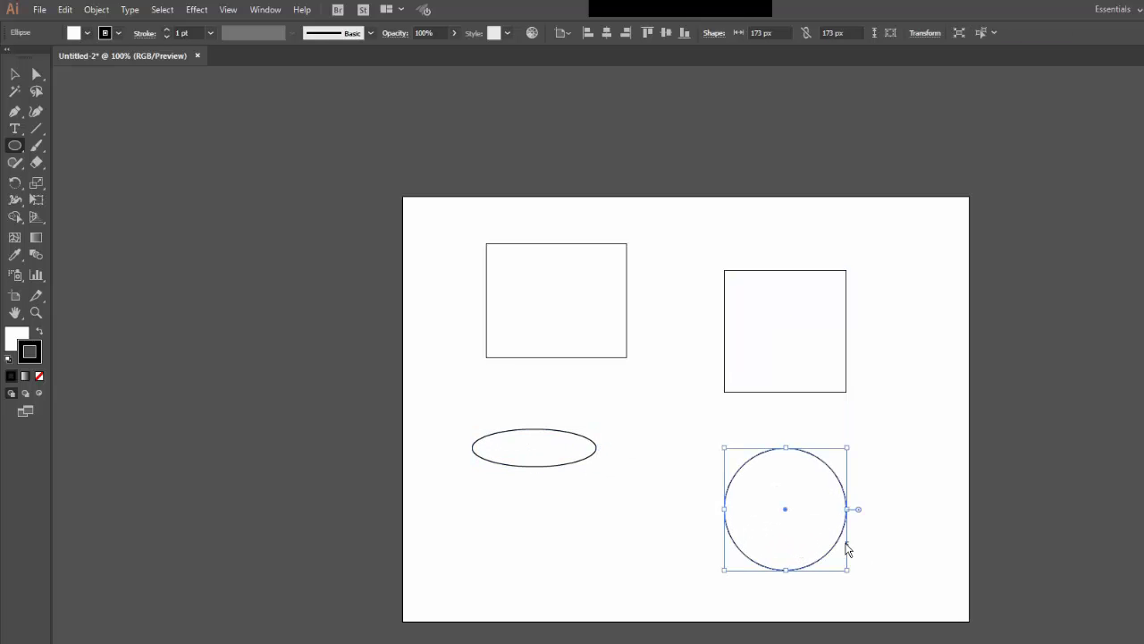
{"action": "left_click", "coordinate": [18, 150]}
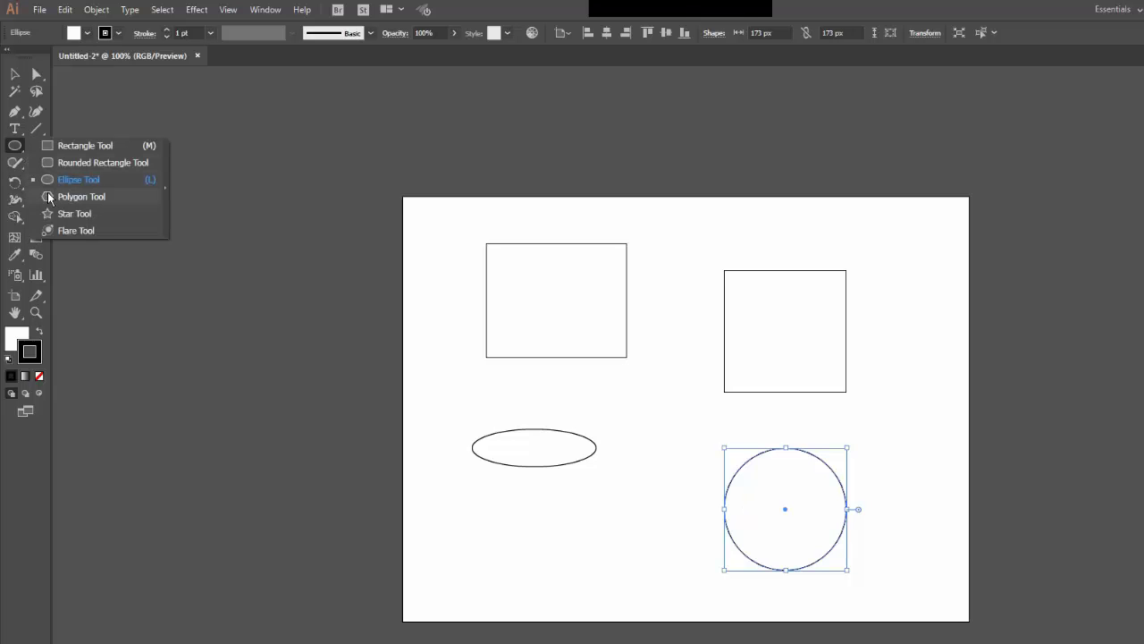
{"action": "left_click", "coordinate": [49, 197]}
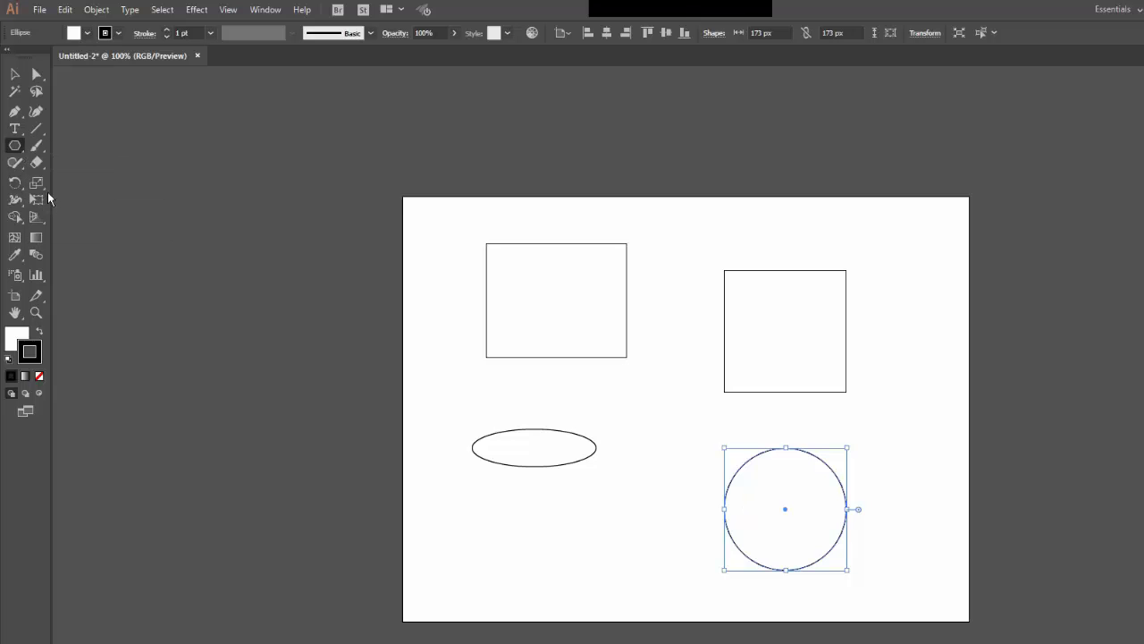
Create a 200 px radius, 3-sided triangle at the left edge, plus two triangles at right.
{"action": "left_click", "coordinate": [320, 401]}
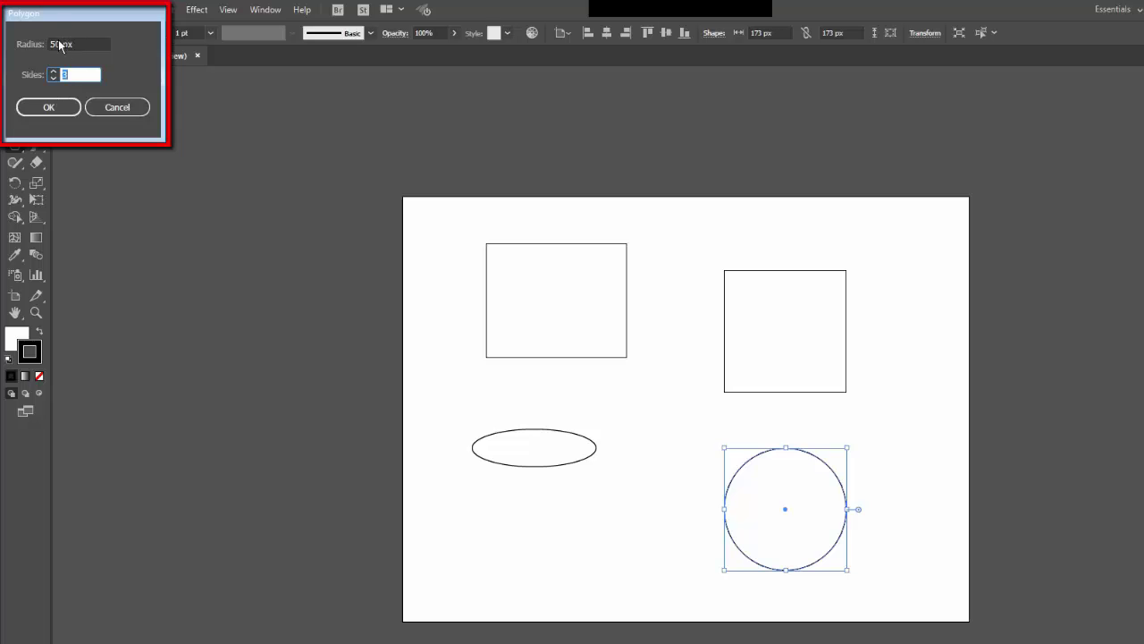
{"action": "key", "text": "shift+Tab"}
{"action": "type", "text": "200"}
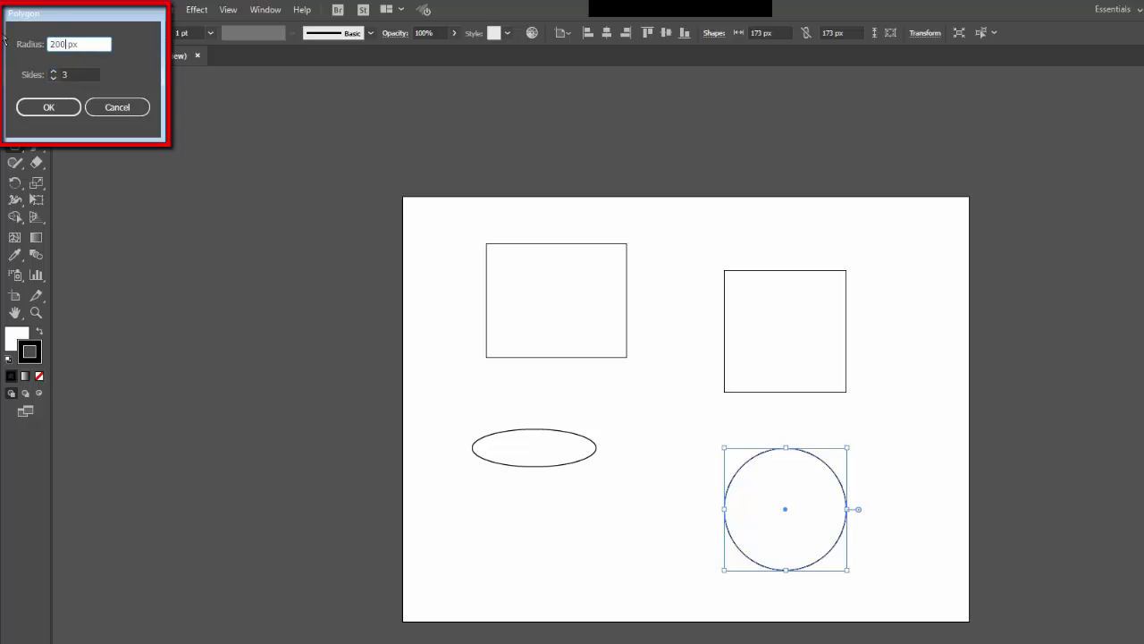
{"action": "left_click", "coordinate": [27, 106]}
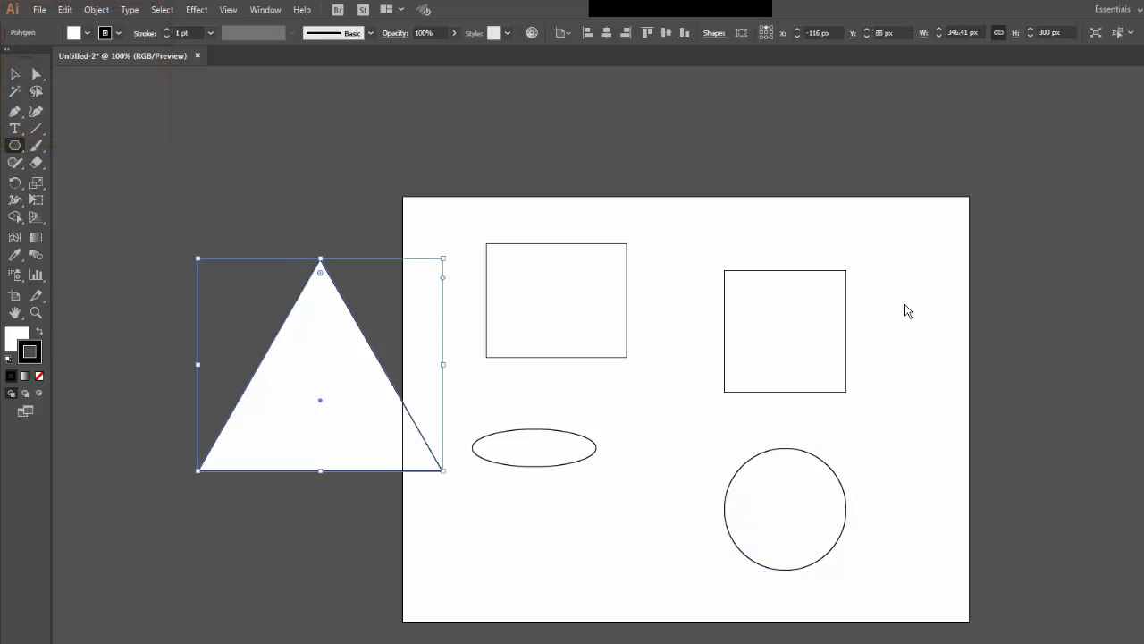
{"action": "left_click_drag", "start_coordinate": [904, 305], "coordinate": [980, 366]}
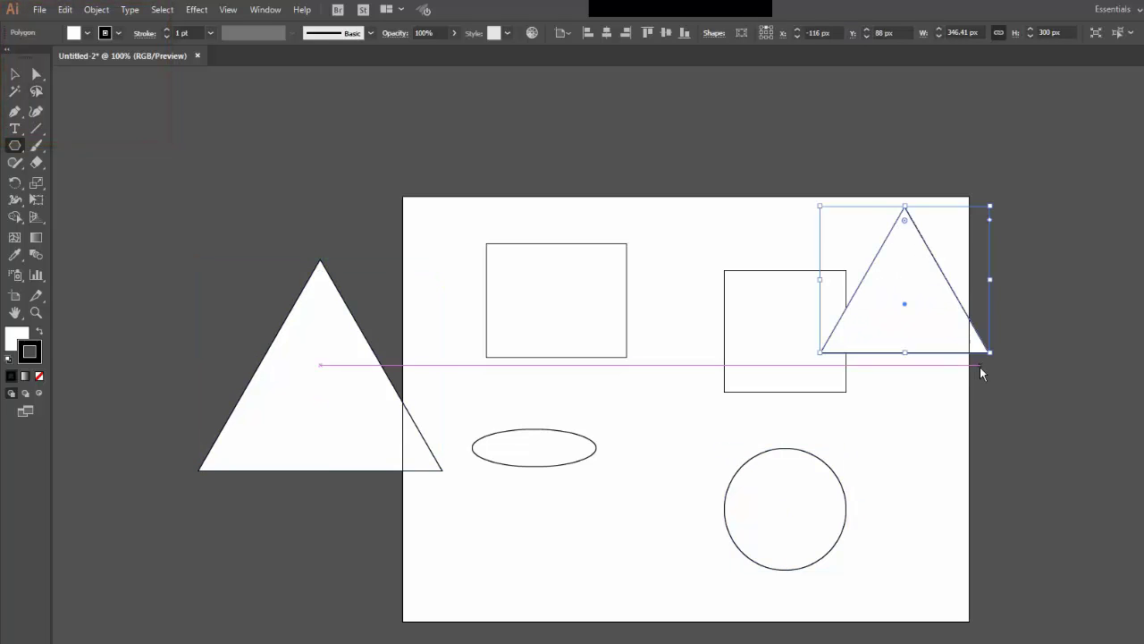
{"action": "left_click_drag", "start_coordinate": [908, 421], "coordinate": [951, 473]}
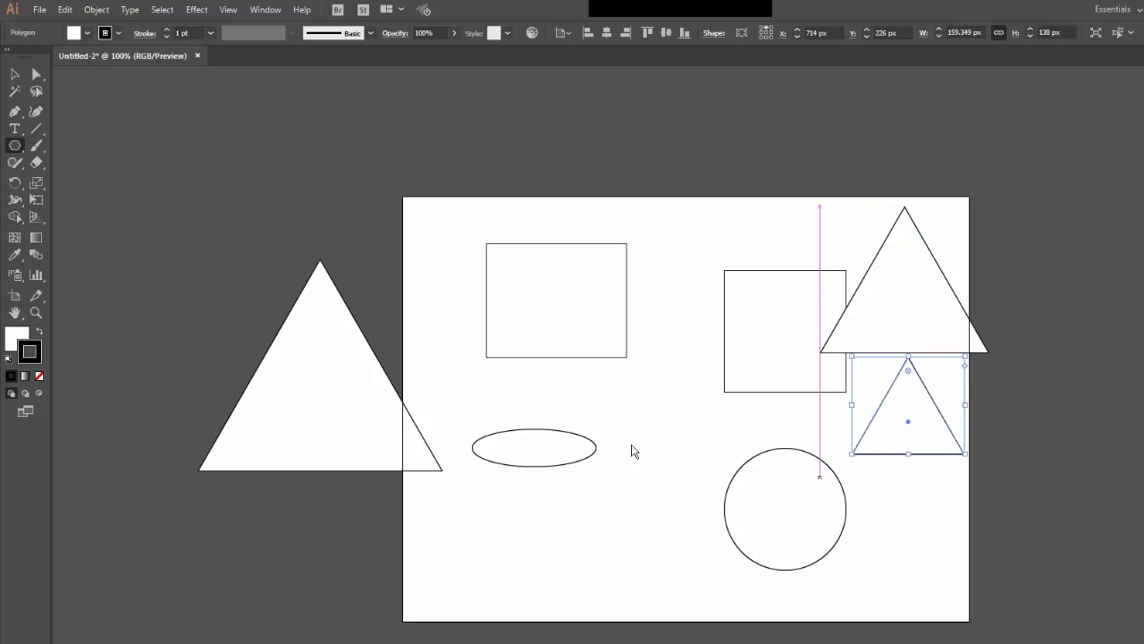
Create a 6-sided polygon beside the artboard's top-left corner.
{"action": "left_click", "coordinate": [16, 145]}
{"action": "left_click", "coordinate": [139, 150]}
{"action": "type", "text": "6"}
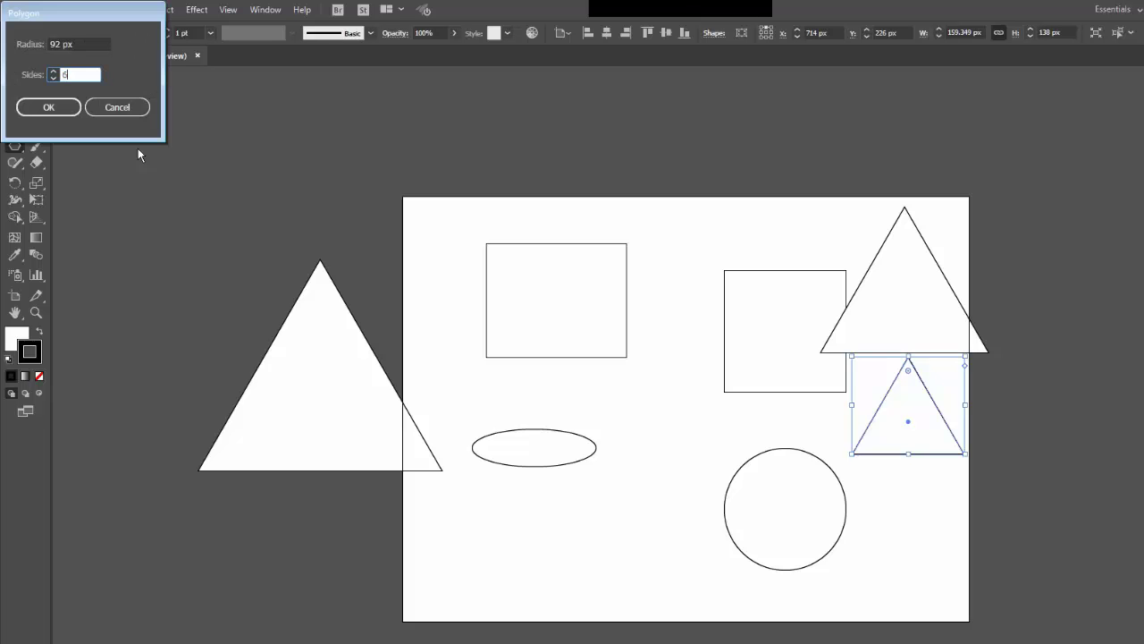
{"action": "key", "text": "Return"}
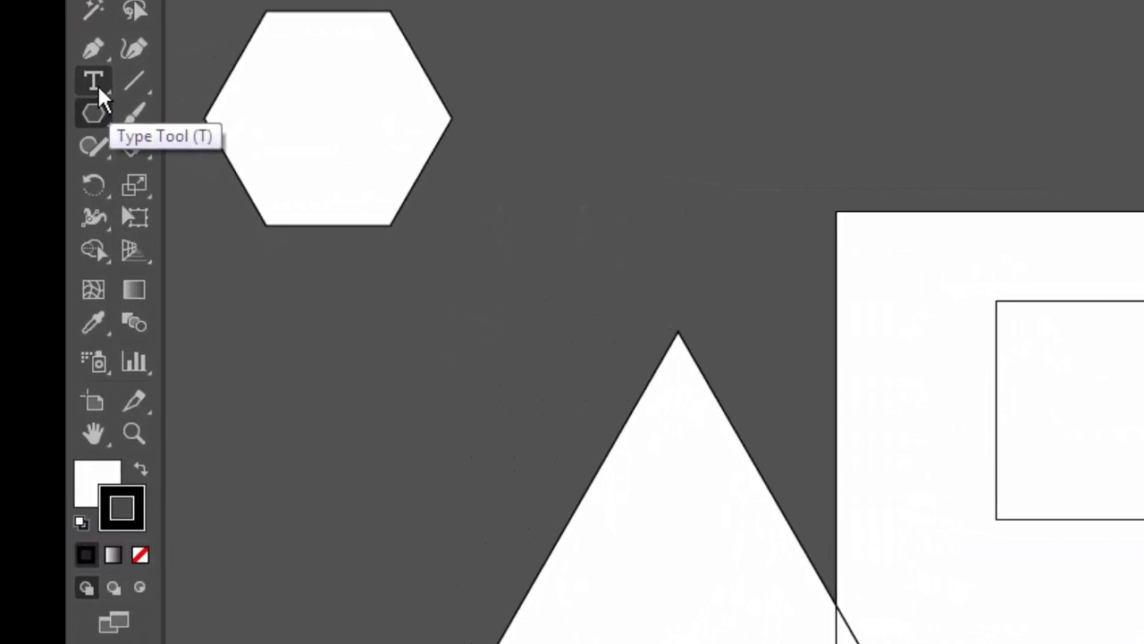
Delete all shapes and place a point-text line near the artboard's top left.
{"action": "left_click", "coordinate": [97, 83]}
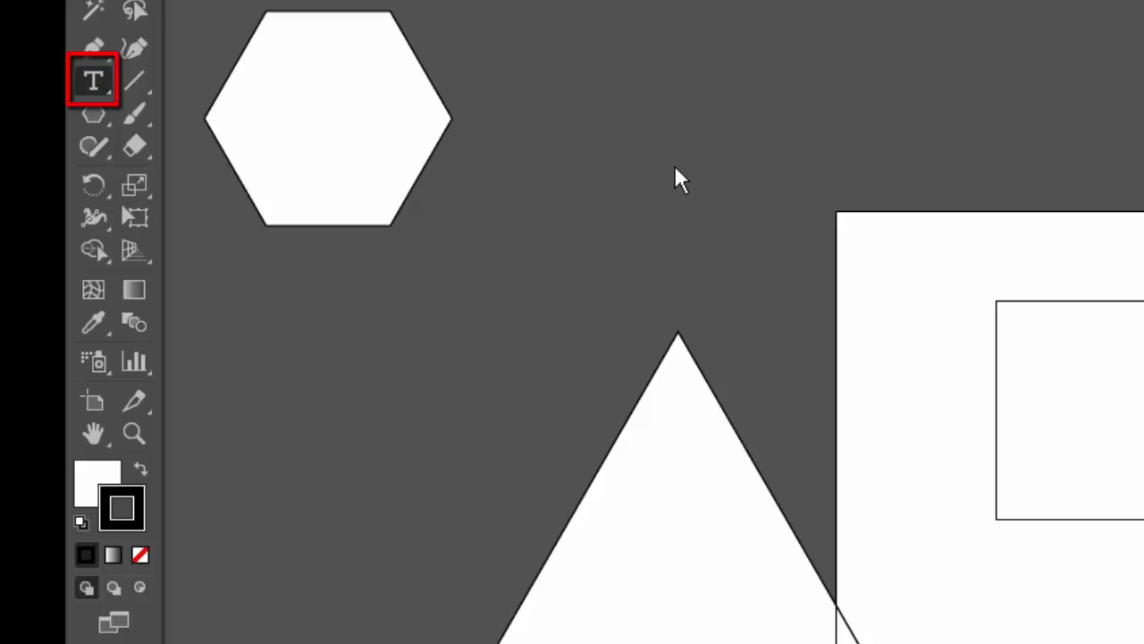
{"action": "key", "text": "ctrl+a"}
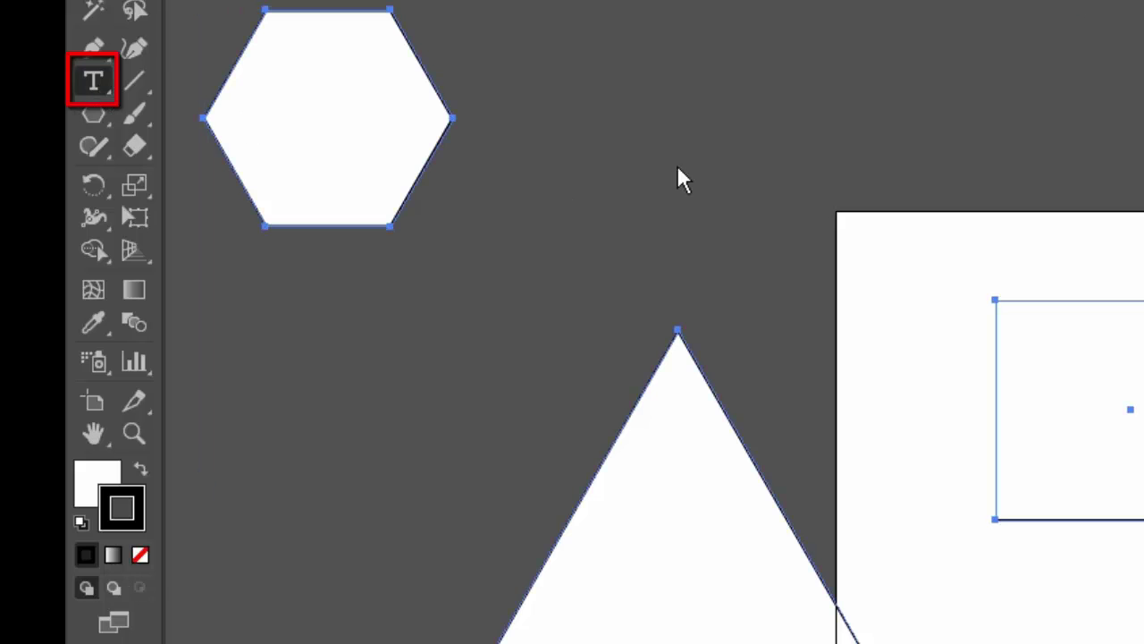
{"action": "key", "text": "Delete"}
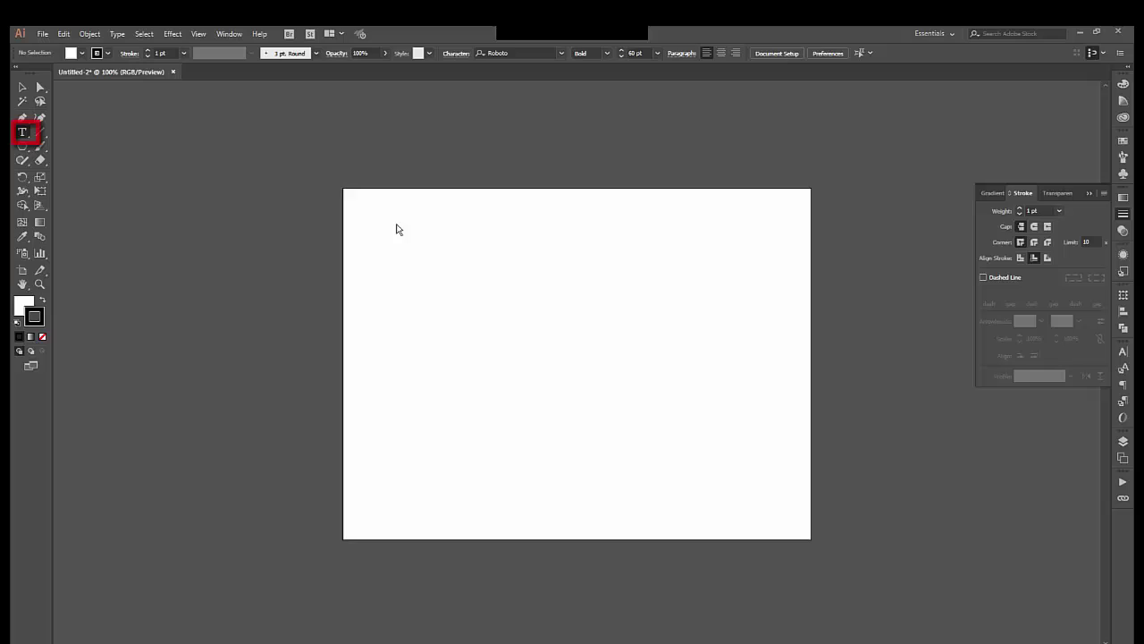
{"action": "left_click", "coordinate": [397, 230]}
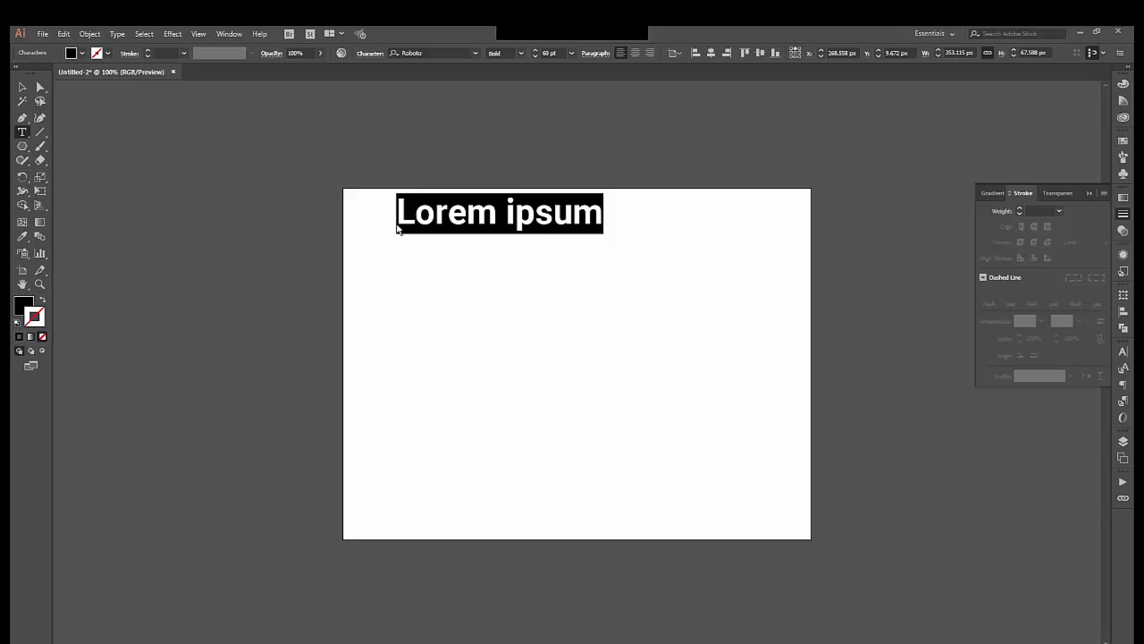
Type 'Anything I want' over the placeholder with no extra line, then exit editing.
{"action": "type", "text": "Anything I want"}
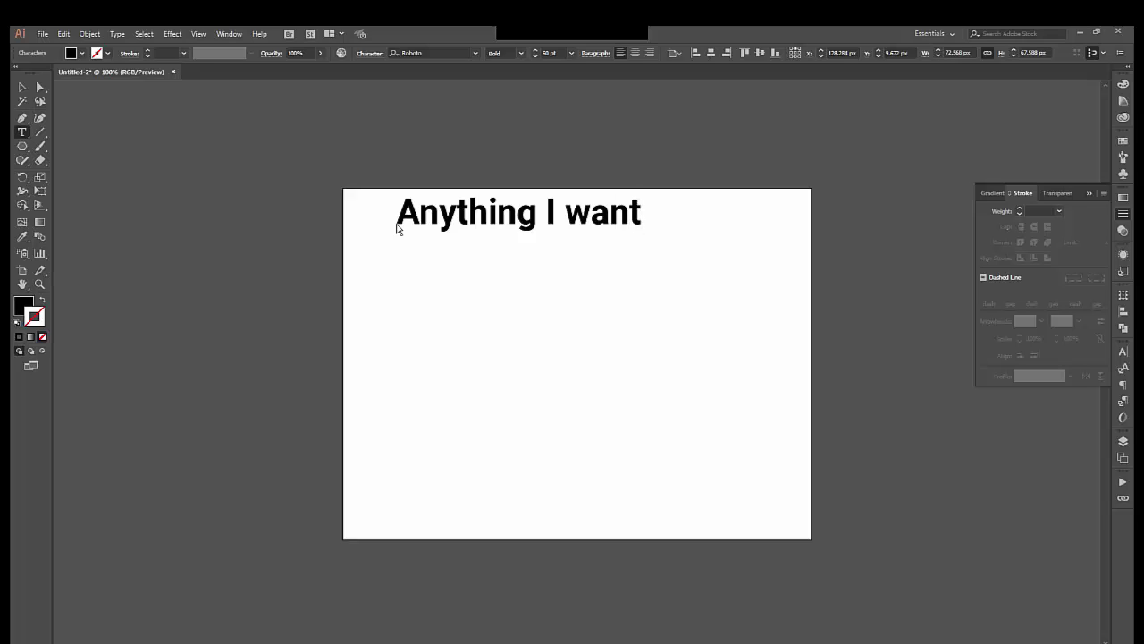
{"action": "key", "text": "Return"}
{"action": "key", "text": "BackSpace"}
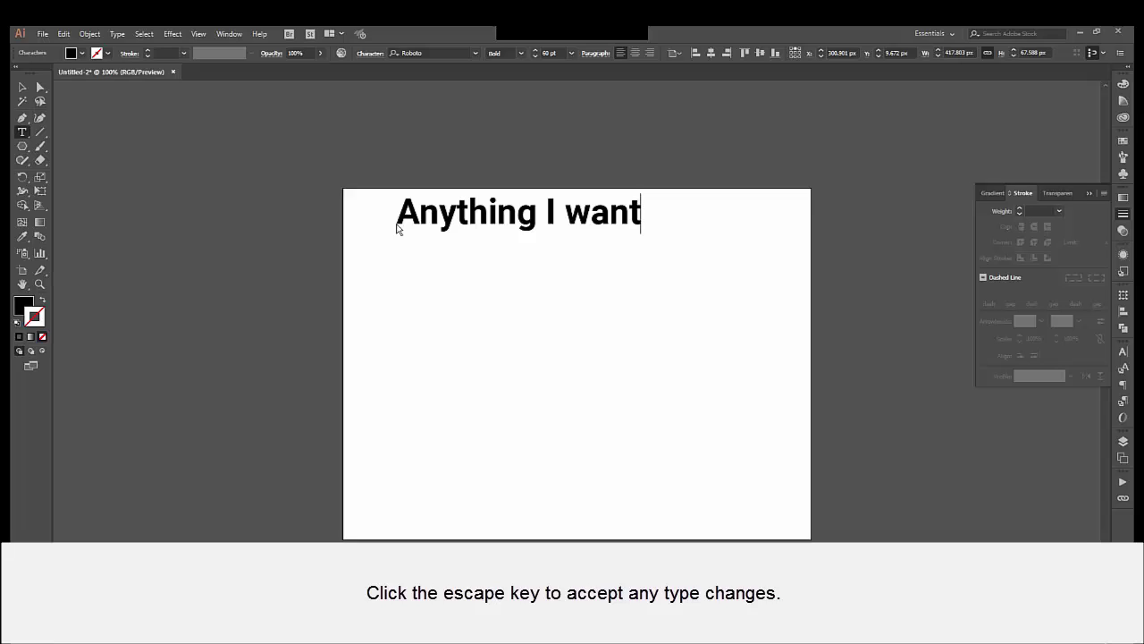
{"action": "key", "text": "Escape"}
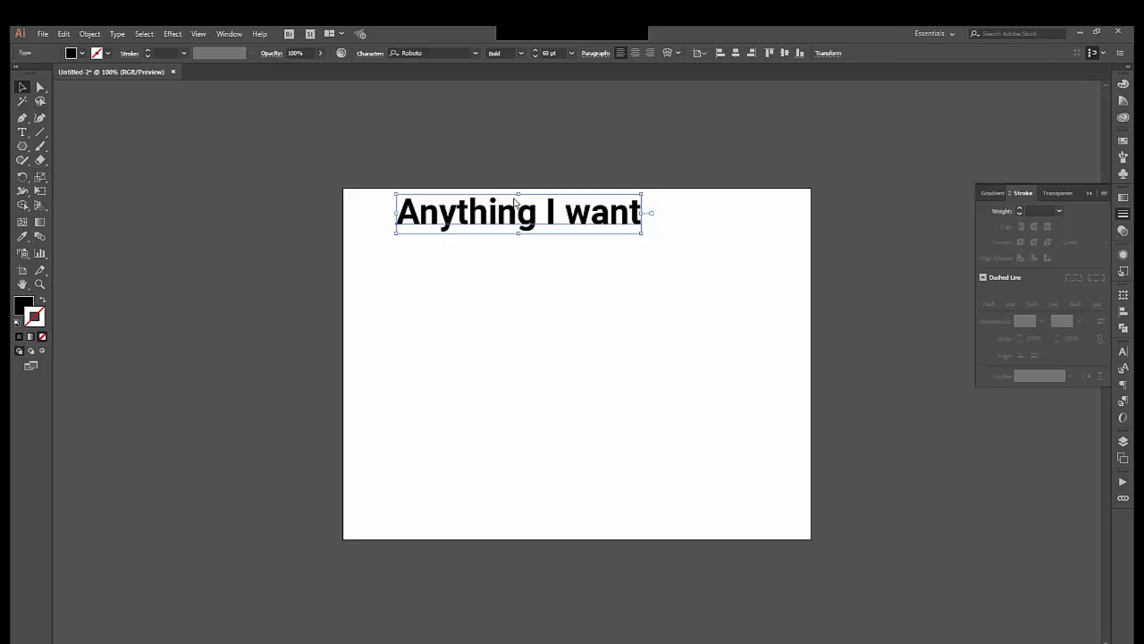
Format the heading as Replica Pro Regular, 48 pt, aligned left.
{"action": "left_click", "coordinate": [475, 52]}
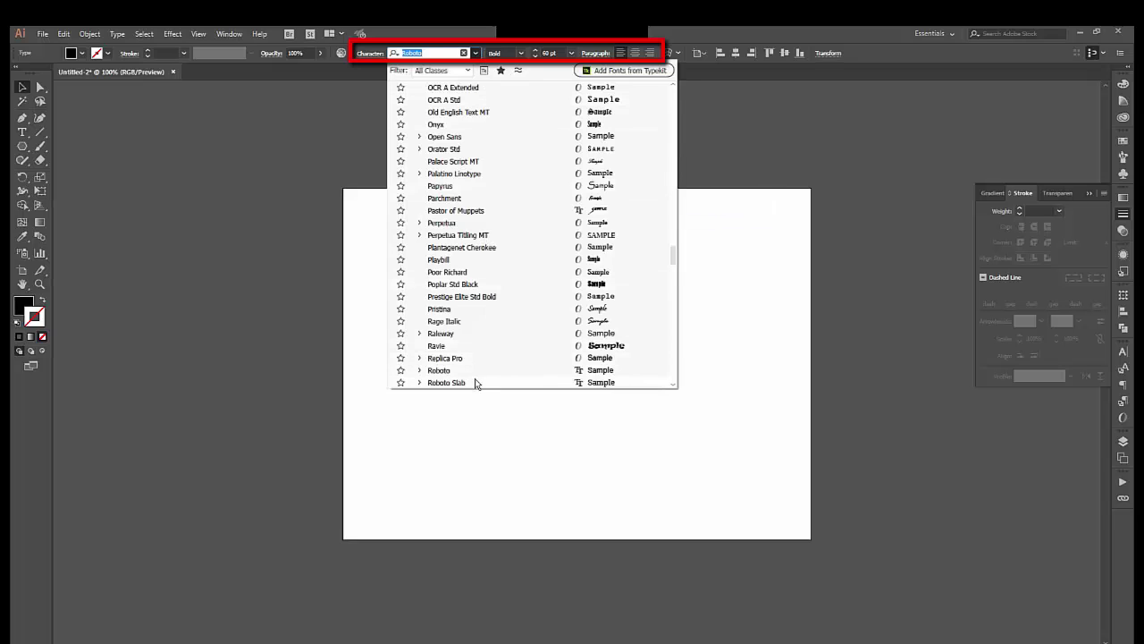
{"action": "left_click", "coordinate": [477, 366]}
{"action": "key", "text": "Up"}
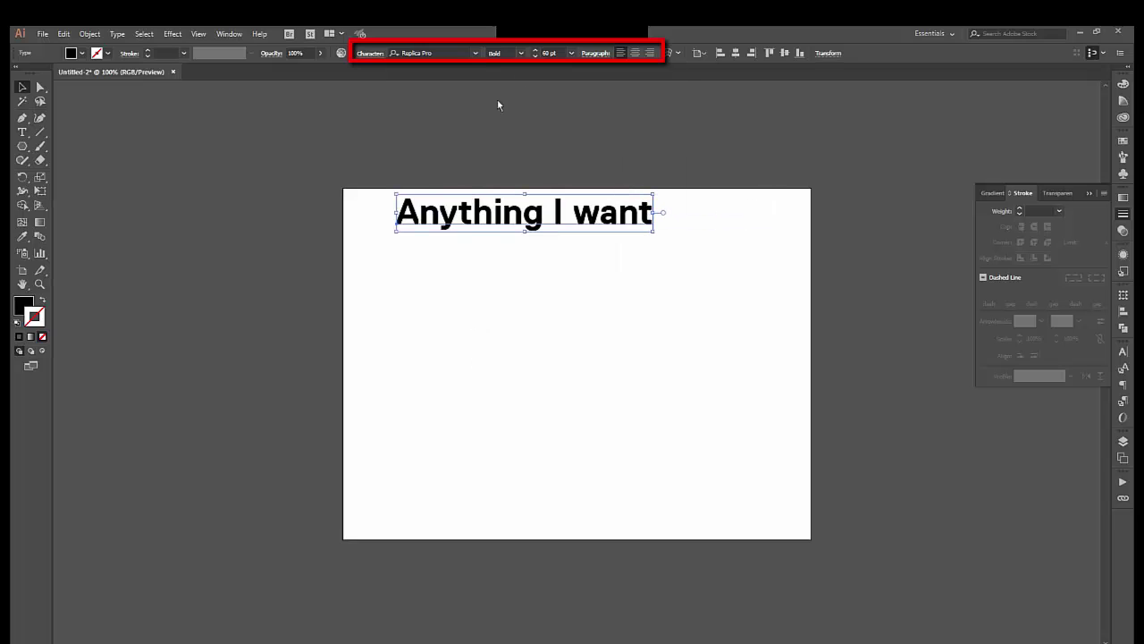
{"action": "left_click", "coordinate": [521, 53]}
{"action": "left_click", "coordinate": [519, 90]}
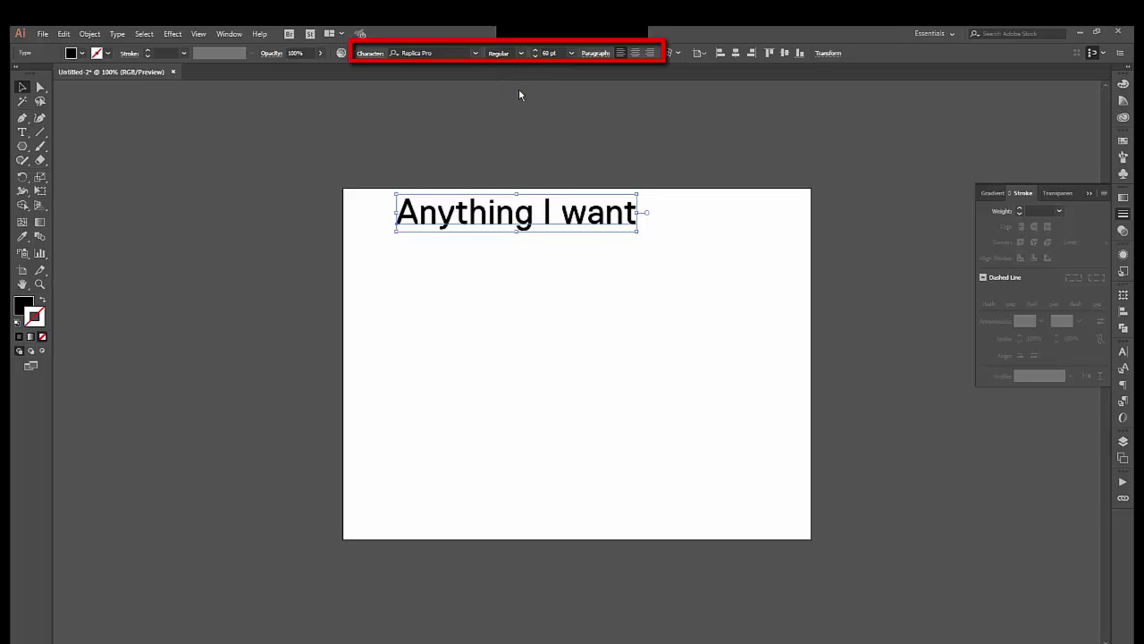
{"action": "left_click", "coordinate": [571, 53]}
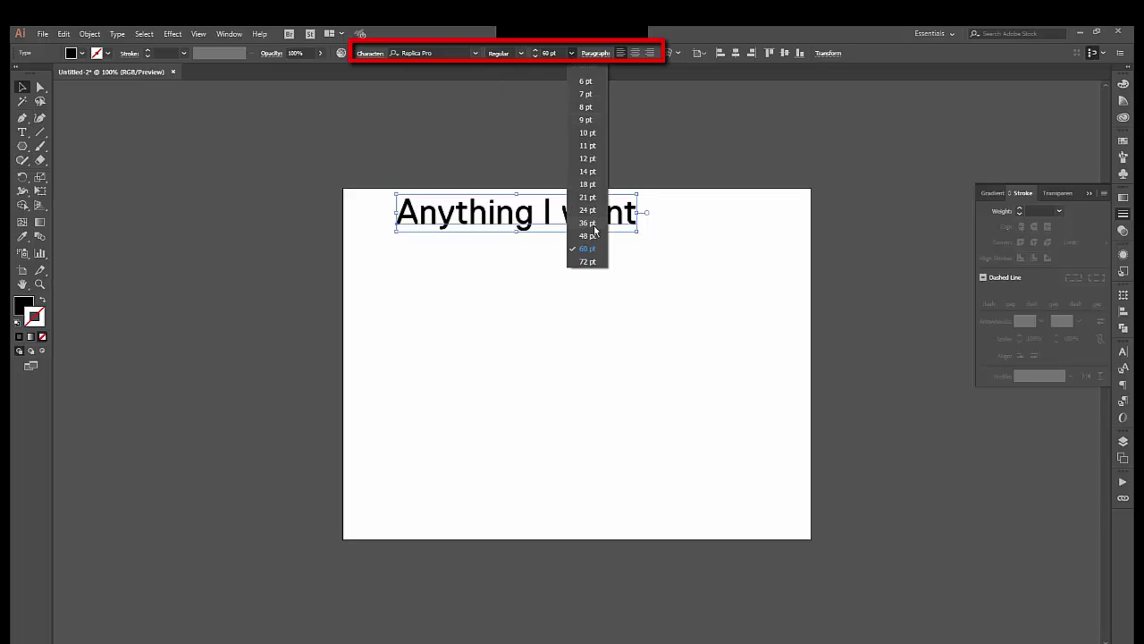
{"action": "left_click", "coordinate": [595, 237]}
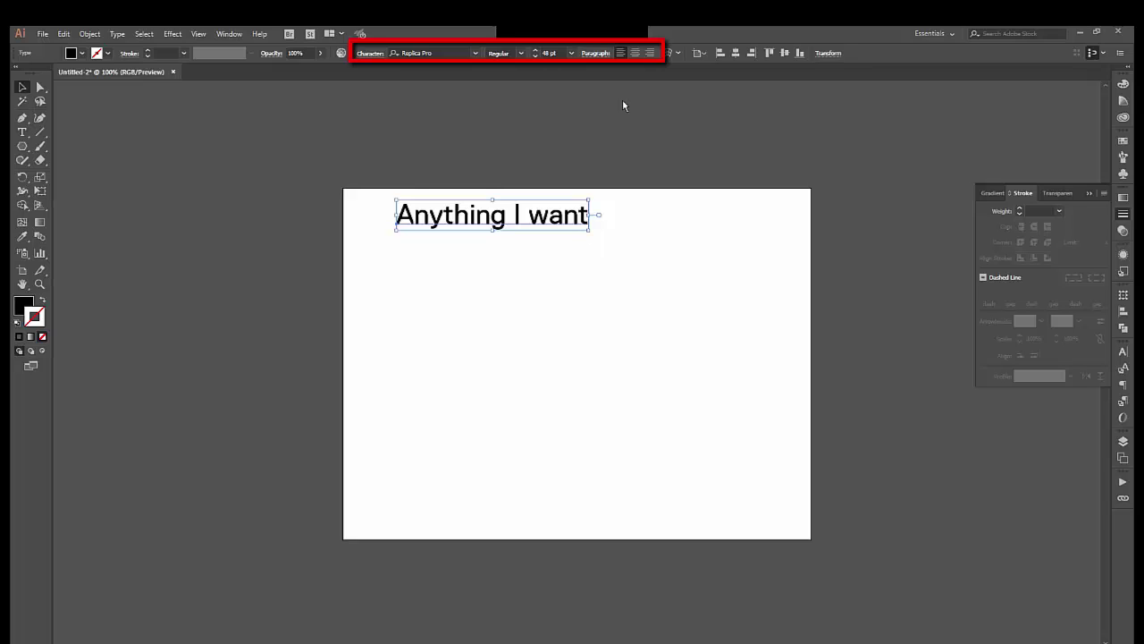
{"action": "left_click", "coordinate": [635, 53]}
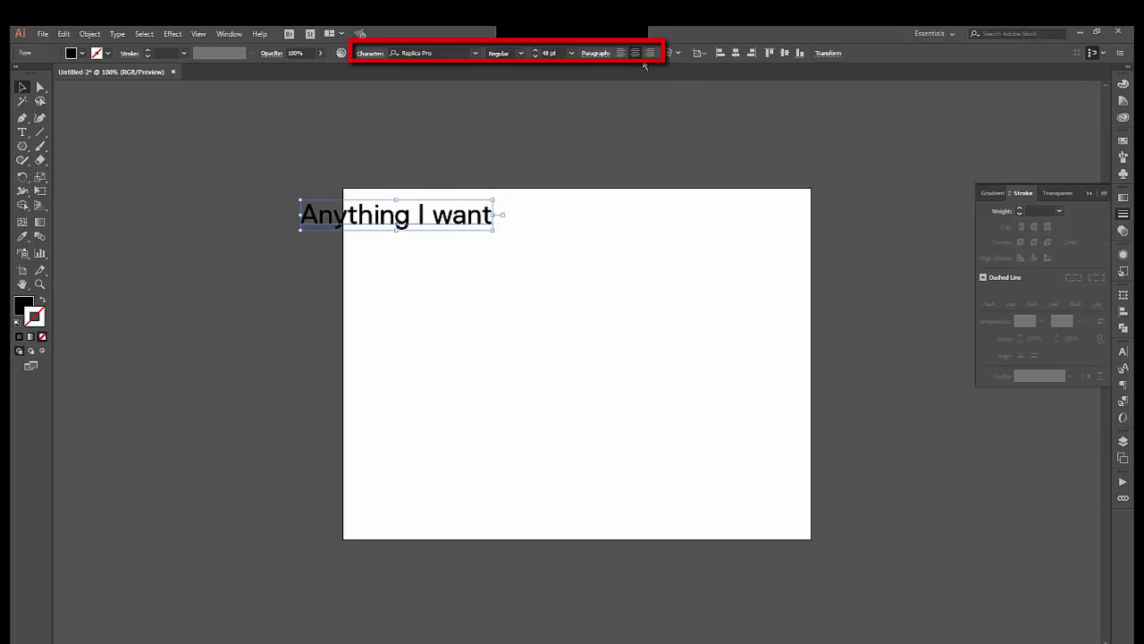
{"action": "left_click", "coordinate": [621, 53]}
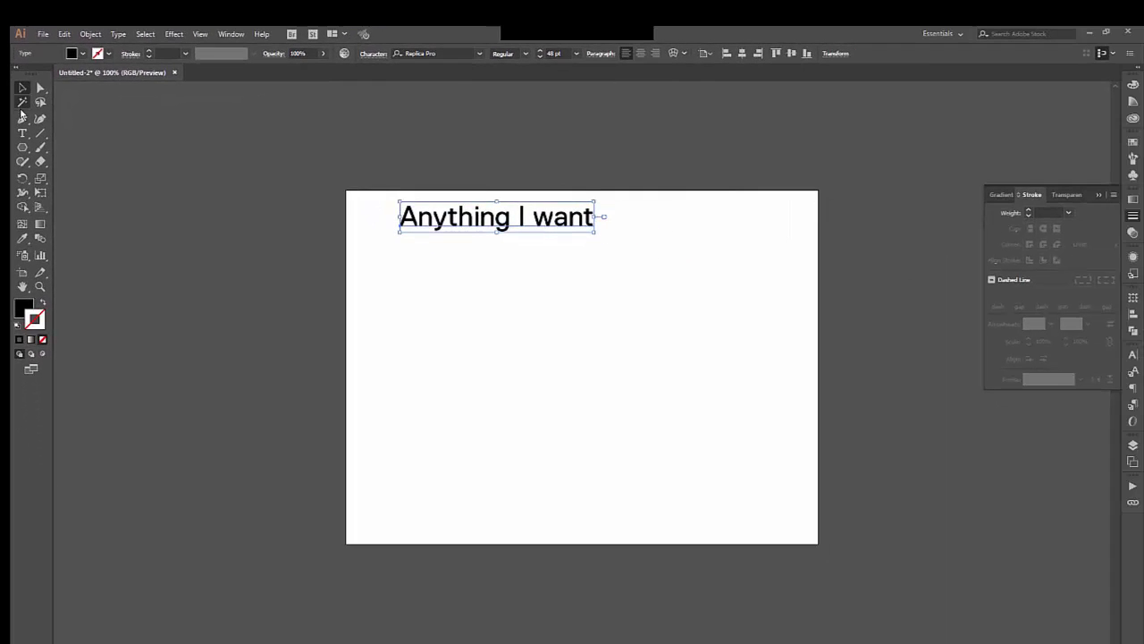
Draw a black filled square below and to the right of the heading.
{"action": "left_click_drag", "start_coordinate": [22, 147], "coordinate": [72, 173]}
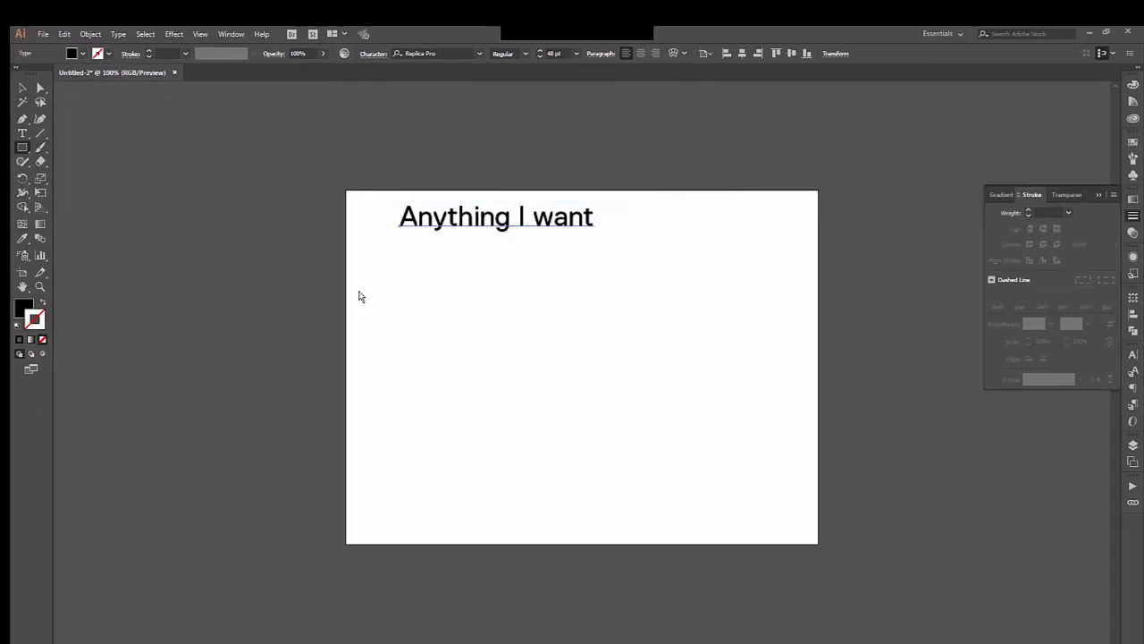
{"action": "key", "text": "m"}
{"action": "left_click_drag", "start_coordinate": [590, 342], "coordinate": [688, 438]}
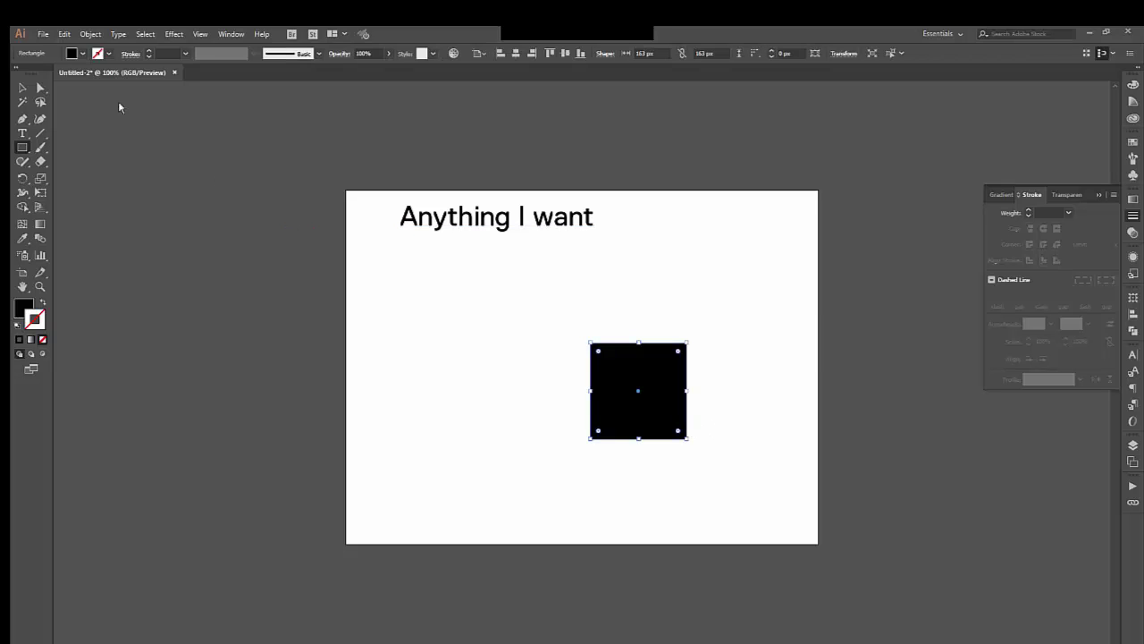
{"action": "left_click", "coordinate": [25, 91]}
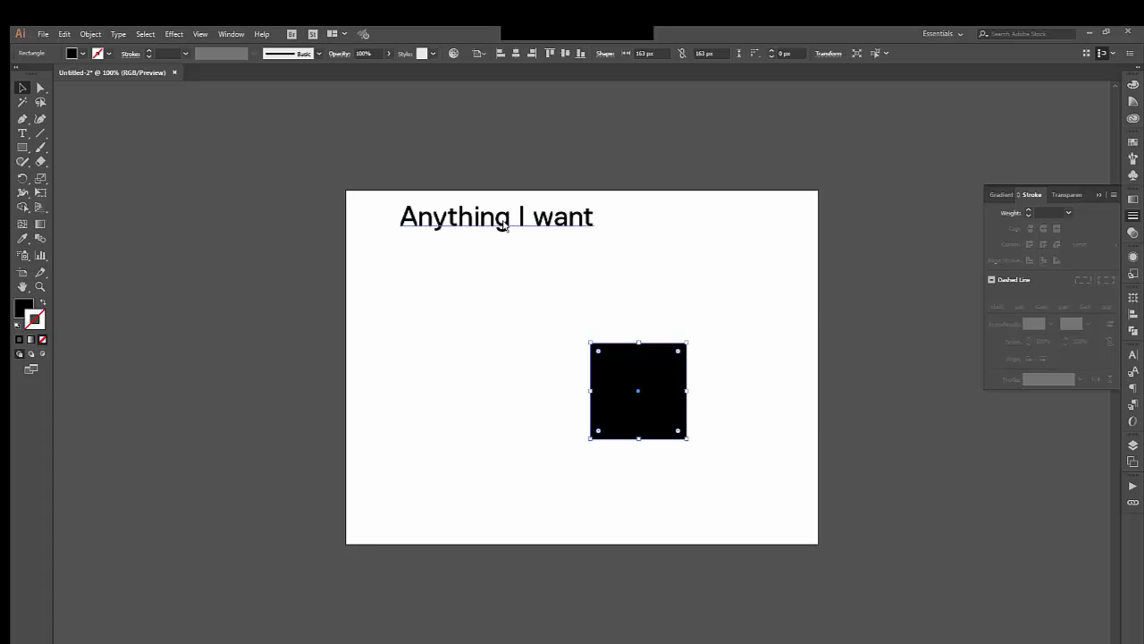
Reposition the heading and square, stretch the square into a tall rectangle, and rescale the heading.
{"action": "left_click_drag", "start_coordinate": [505, 225], "coordinate": [472, 379]}
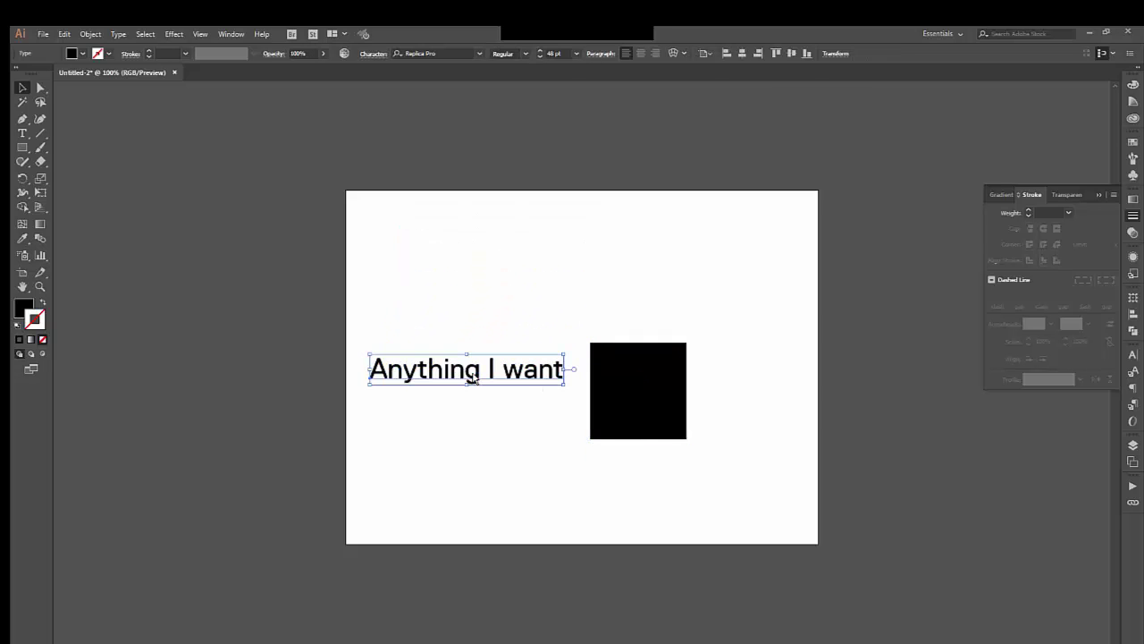
{"action": "left_click_drag", "start_coordinate": [623, 397], "coordinate": [713, 288]}
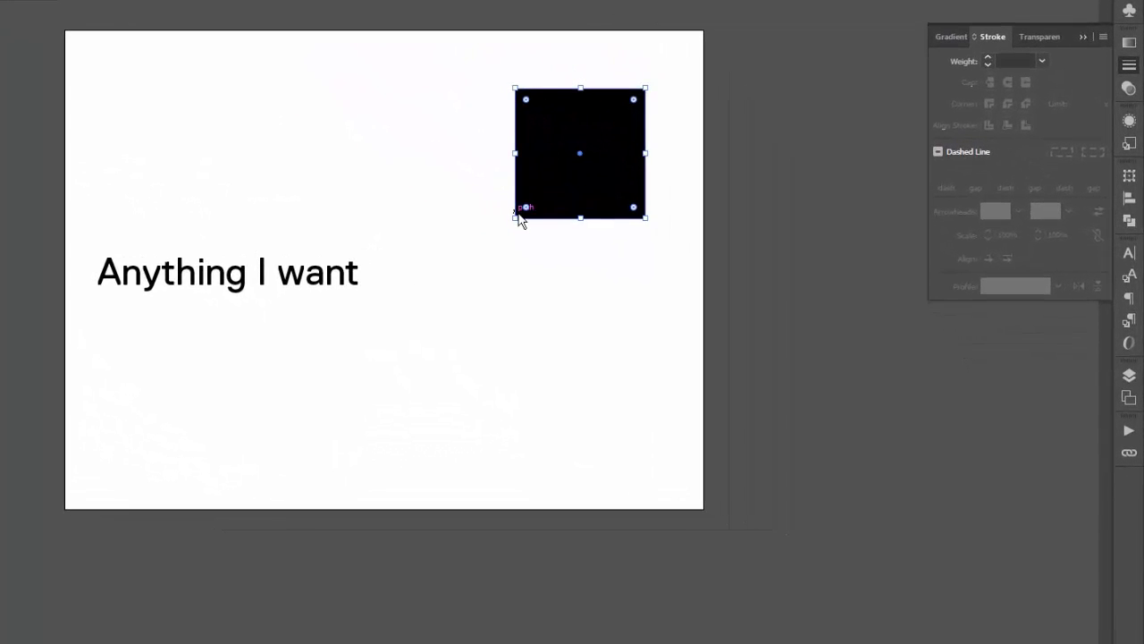
{"action": "left_click_drag", "start_coordinate": [517, 217], "coordinate": [389, 334]}
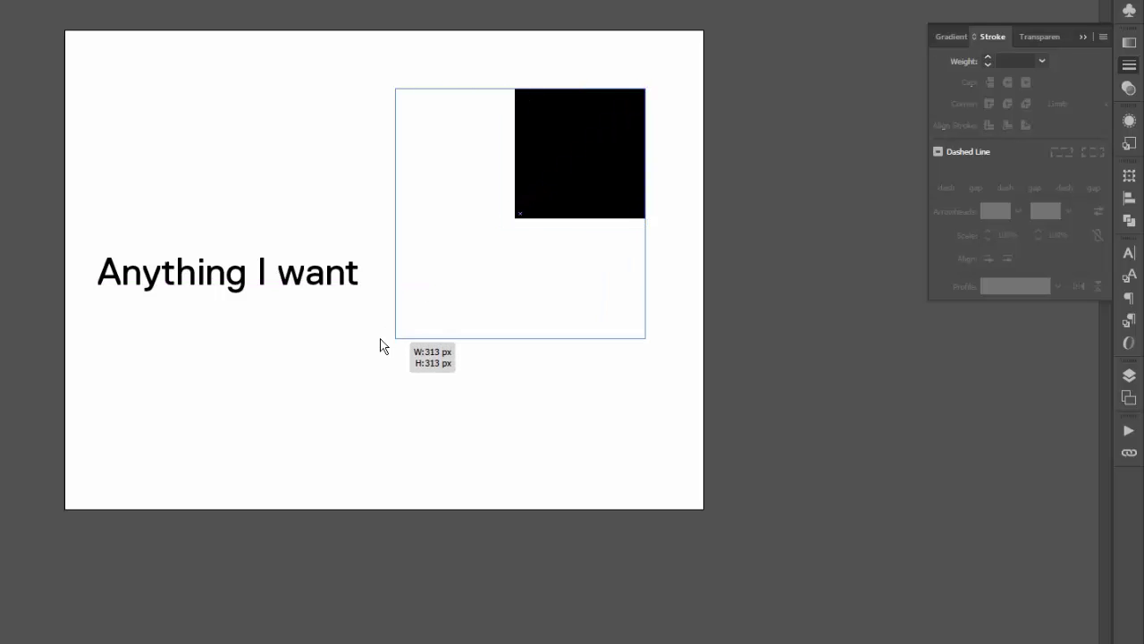
{"action": "mouse_move", "coordinate": [388, 334]}
{"action": "left_mouse_down"}
{"action": "mouse_move", "coordinate": [480, 273]}
{"action": "mouse_move", "coordinate": [403, 366]}
{"action": "mouse_move", "coordinate": [437, 322]}
{"action": "mouse_move", "coordinate": [392, 363]}
{"action": "mouse_move", "coordinate": [404, 347]}
{"action": "mouse_move", "coordinate": [169, 203]}
{"action": "mouse_move", "coordinate": [416, 487]}
{"action": "left_mouse_up"}
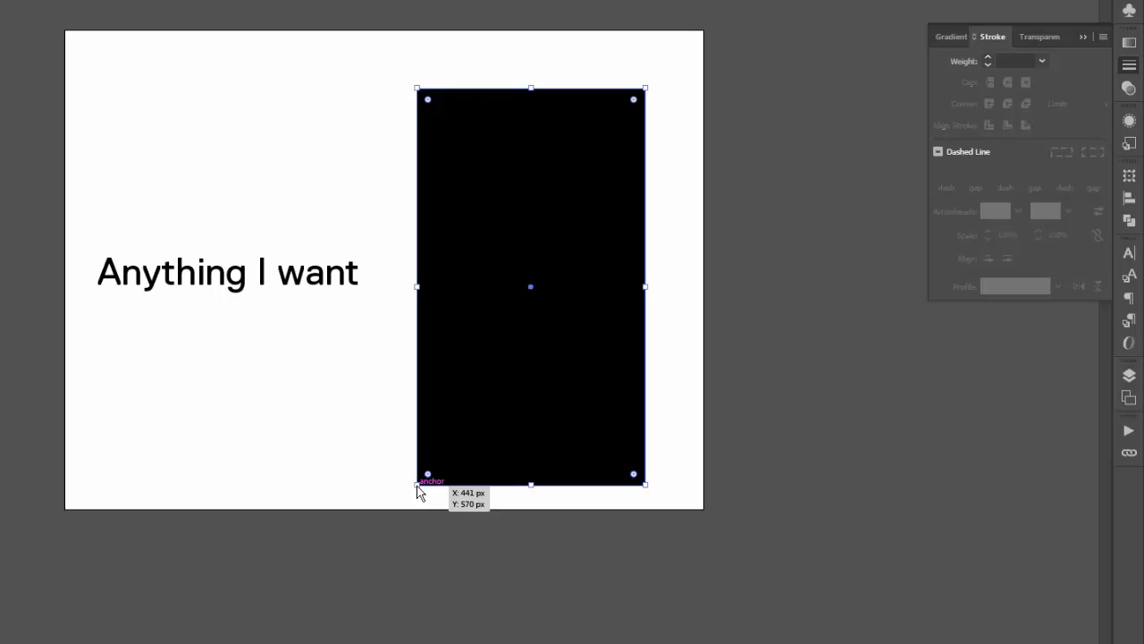
{"action": "left_click", "coordinate": [356, 287]}
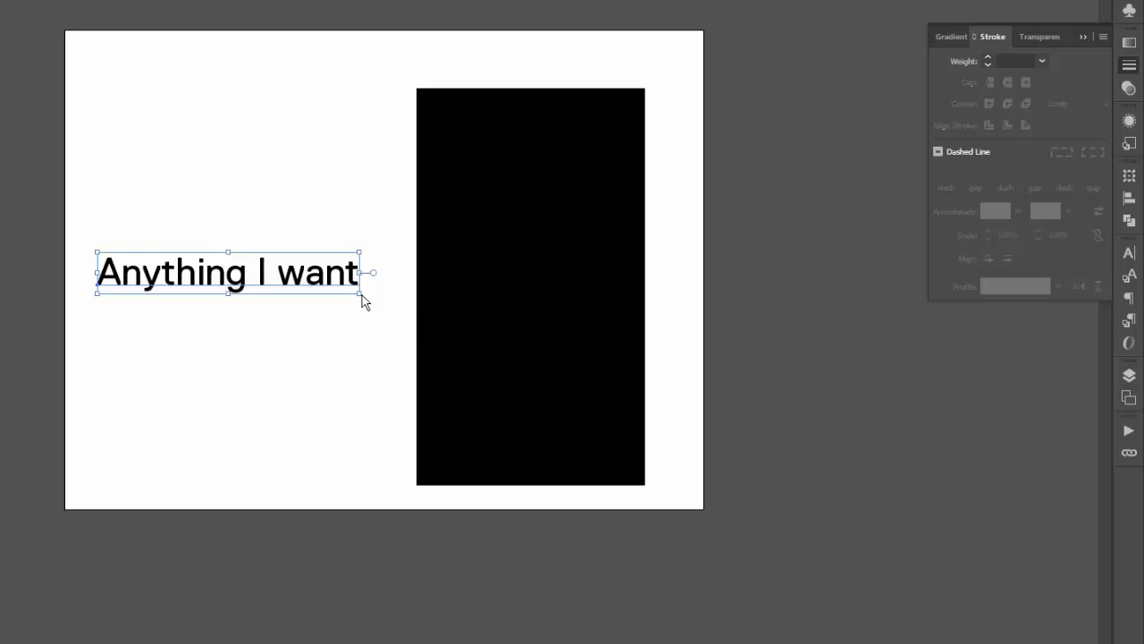
{"action": "mouse_move", "coordinate": [362, 295]}
{"action": "left_mouse_down"}
{"action": "mouse_move", "coordinate": [249, 275]}
{"action": "mouse_move", "coordinate": [362, 304]}
{"action": "mouse_move", "coordinate": [281, 284]}
{"action": "mouse_move", "coordinate": [478, 603]}
{"action": "left_mouse_up"}
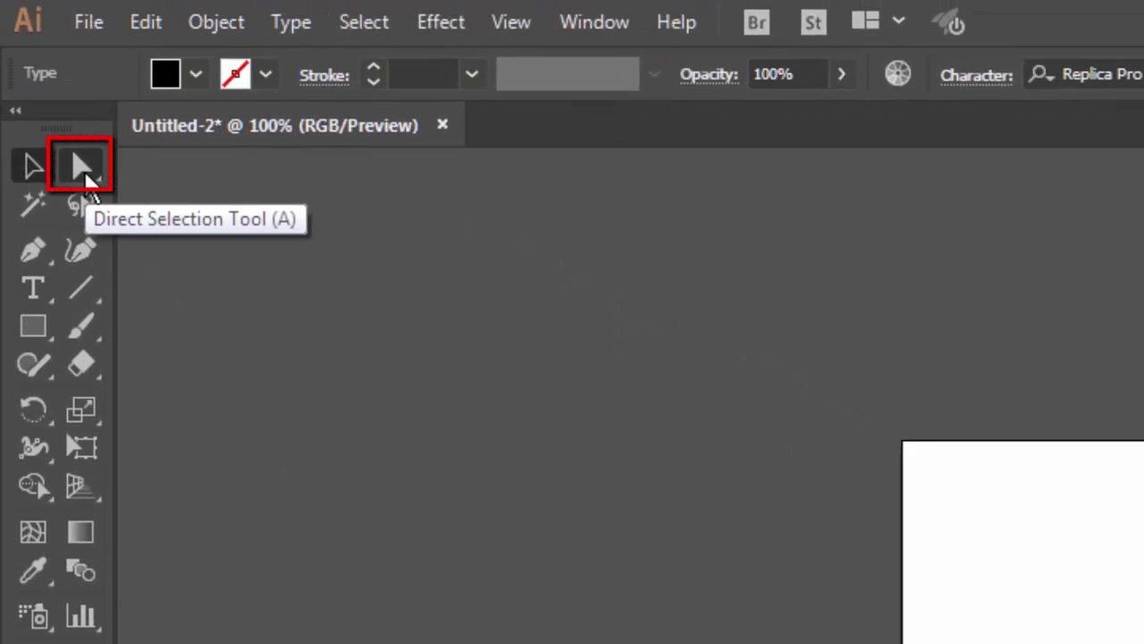
Drag the rectangle's top-right anchor down-left with Direct Selection to slant it into a tall triangle.
{"action": "left_click", "coordinate": [84, 170]}
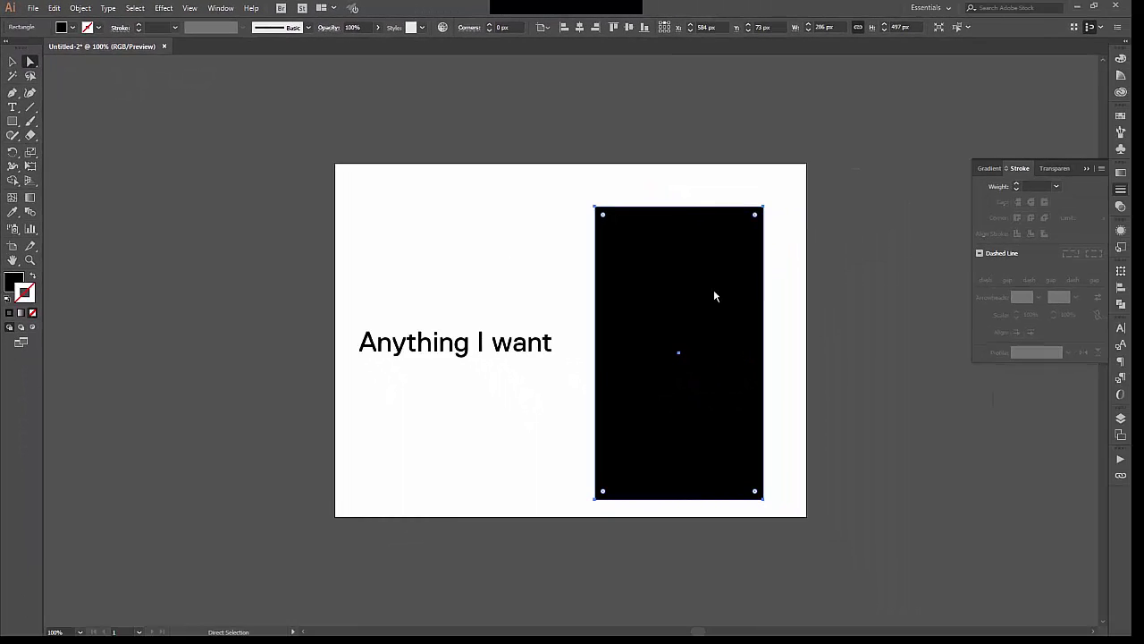
{"action": "left_click_drag", "start_coordinate": [765, 213], "coordinate": [765, 211]}
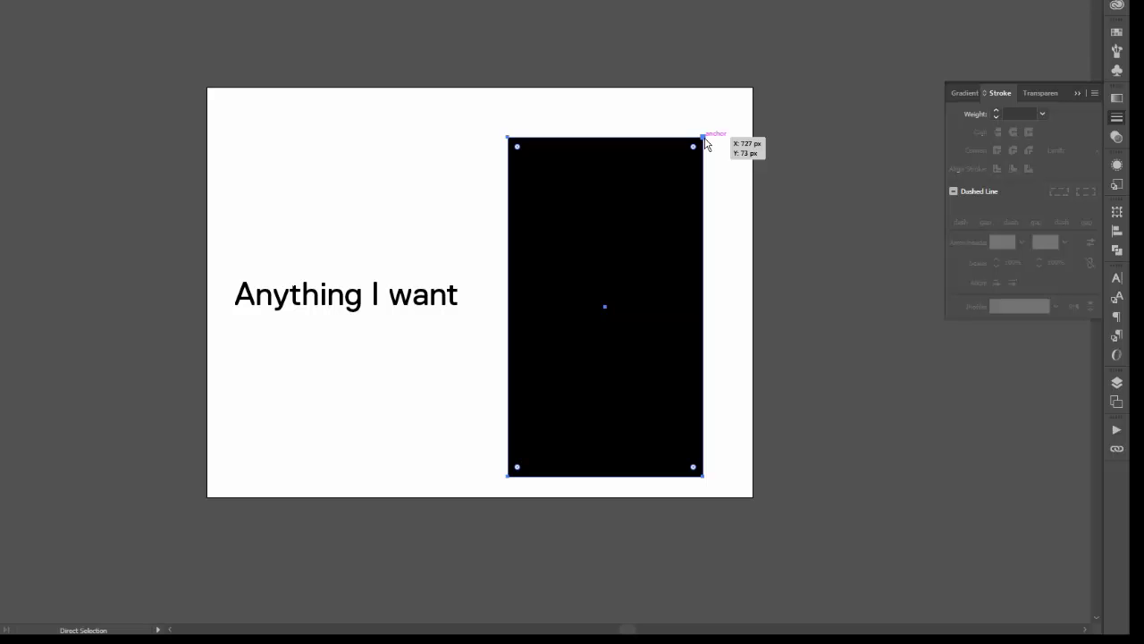
{"action": "left_click", "coordinate": [704, 139]}
{"action": "mouse_move", "coordinate": [705, 140]}
{"action": "left_mouse_down"}
{"action": "mouse_move", "coordinate": [876, 18]}
{"action": "mouse_move", "coordinate": [591, 343]}
{"action": "left_mouse_up"}
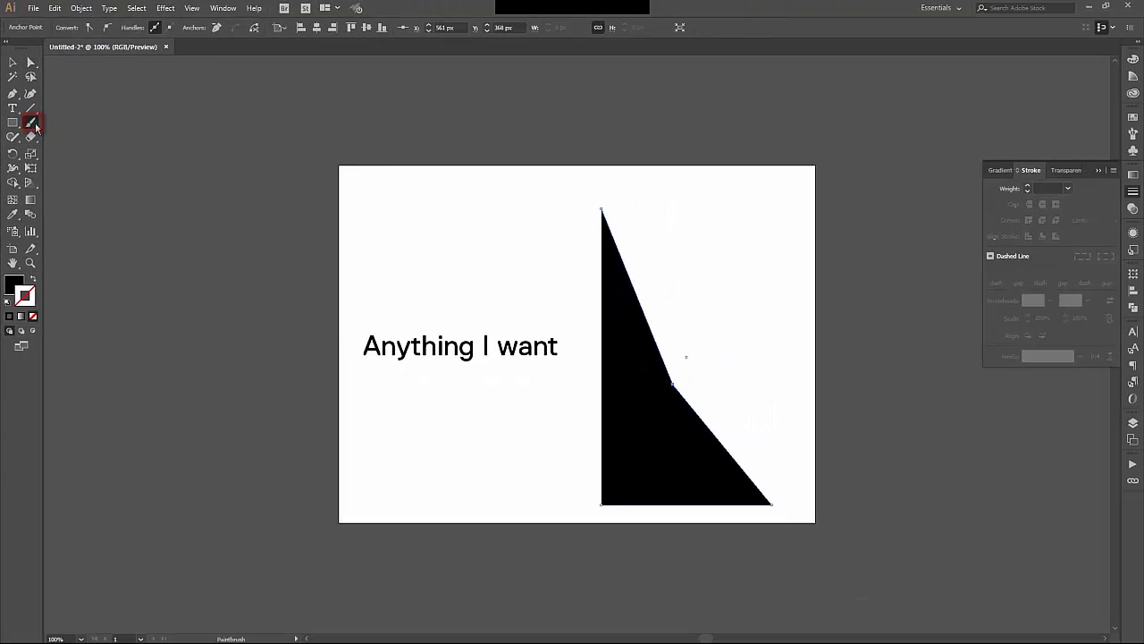
Paint a freehand wavy black stroke across the top of the artboard with the Paintbrush.
{"action": "left_click", "coordinate": [36, 129]}
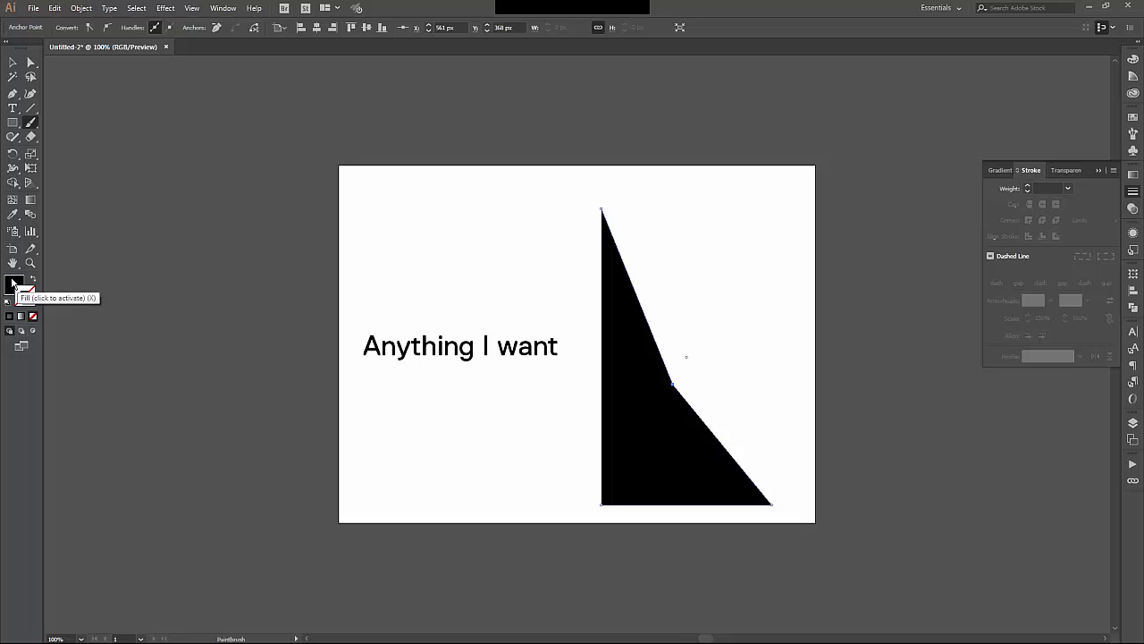
{"action": "mouse_move", "coordinate": [370, 210]}
{"action": "left_mouse_down"}
{"action": "mouse_move", "coordinate": [414, 254]}
{"action": "mouse_move", "coordinate": [595, 189]}
{"action": "mouse_move", "coordinate": [656, 212]}
{"action": "mouse_move", "coordinate": [725, 261]}
{"action": "mouse_move", "coordinate": [771, 257]}
{"action": "left_mouse_up"}
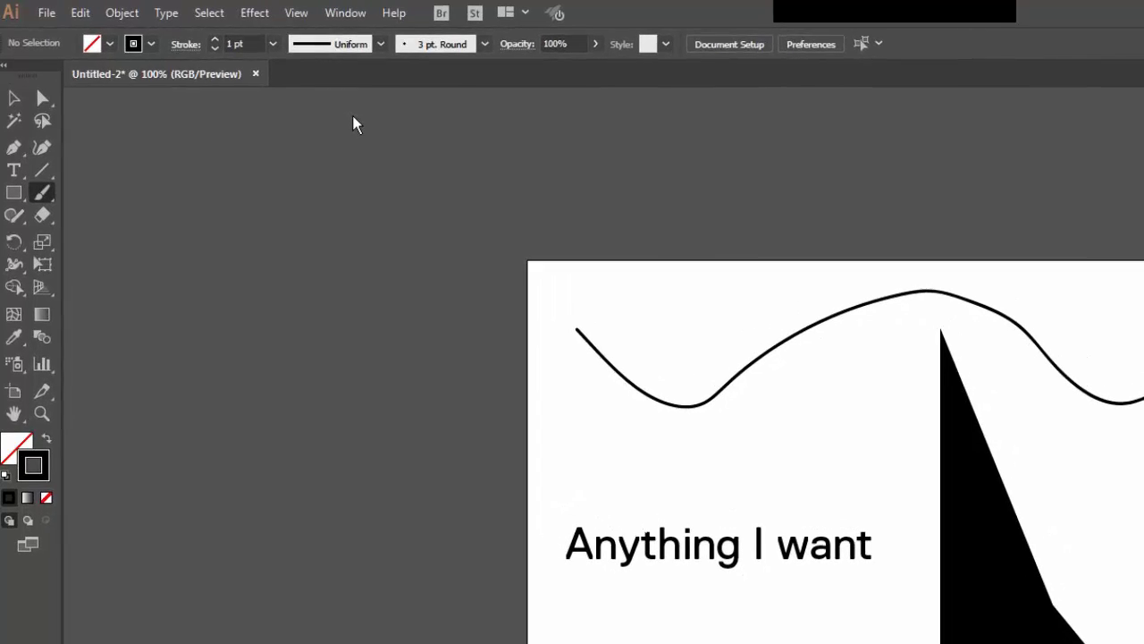
Pick a rough charcoal-style brush from the Brush Definition list and swap fill and stroke colours.
{"action": "left_click", "coordinate": [441, 54]}
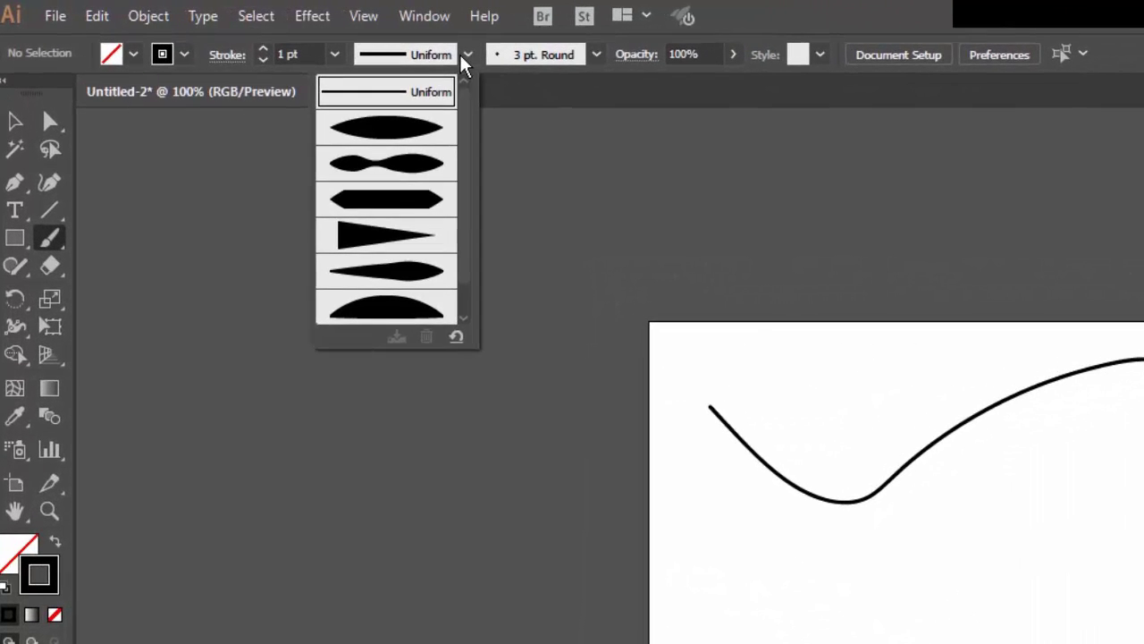
{"action": "left_click", "coordinate": [597, 54]}
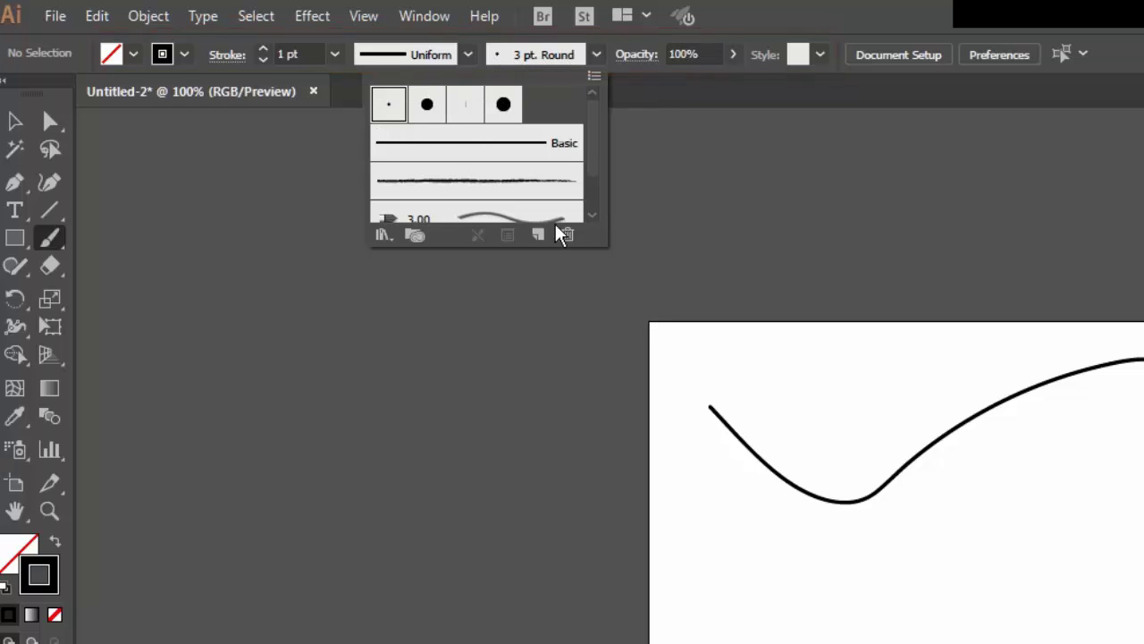
{"action": "left_click", "coordinate": [589, 217]}
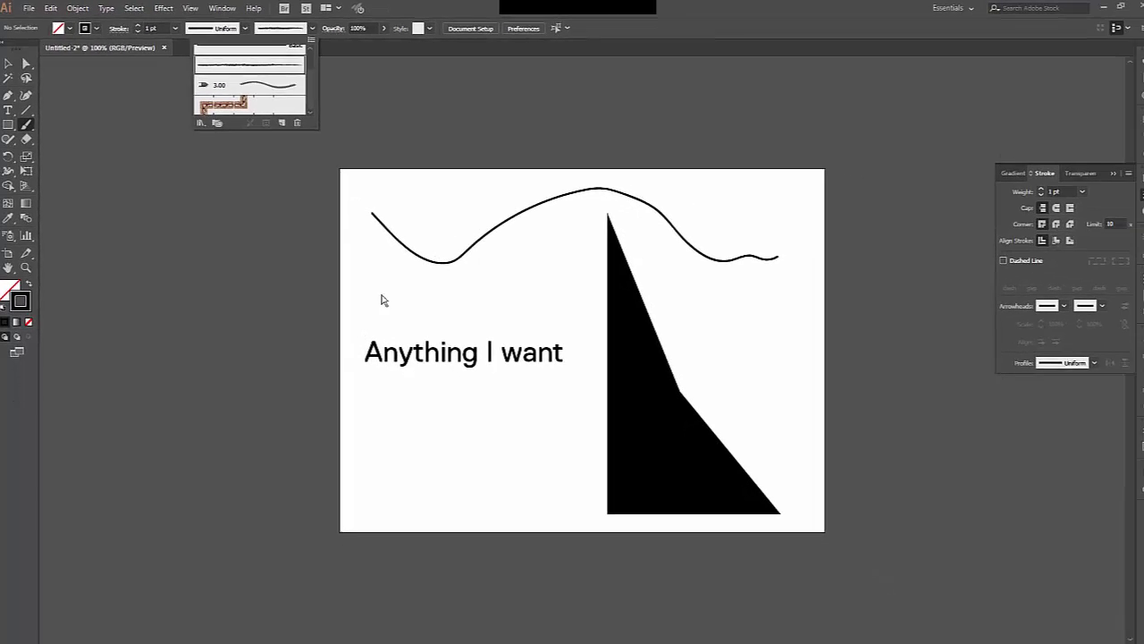
{"action": "left_click", "coordinate": [384, 299]}
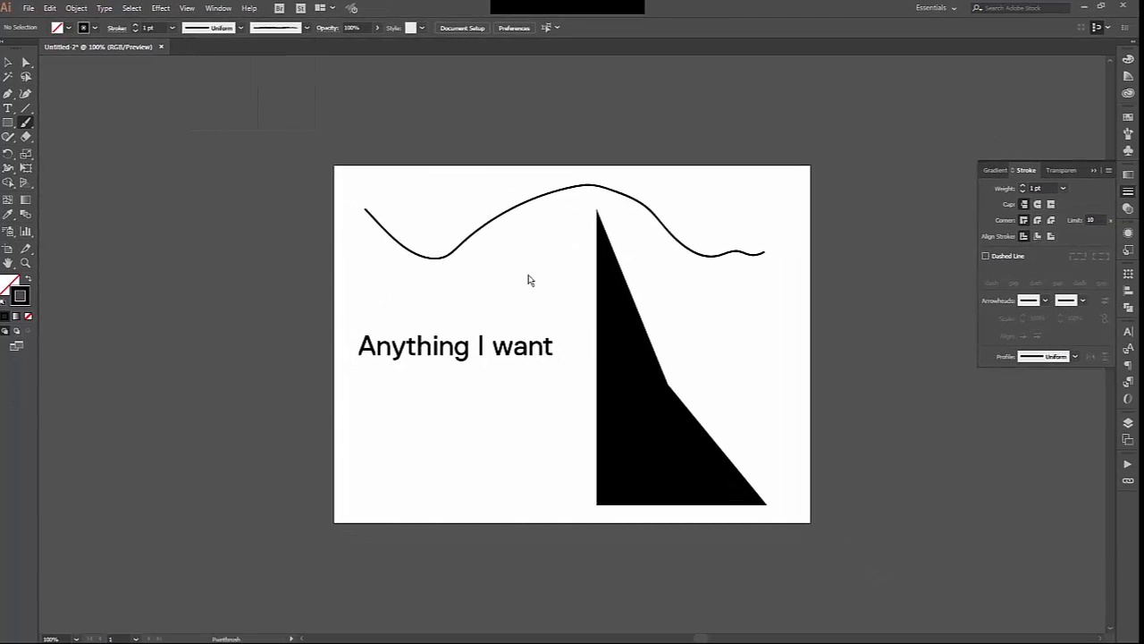
{"action": "left_click", "coordinate": [27, 278]}
Paint a rough wavy stroke below the first line and zoom in to inspect it.
{"action": "left_click_drag", "start_coordinate": [384, 288], "coordinate": [539, 270]}
{"action": "key", "text": "ctrl+plus"}
{"action": "key", "text": "ctrl+plus"}
{"action": "key", "text": "ctrl+plus"}
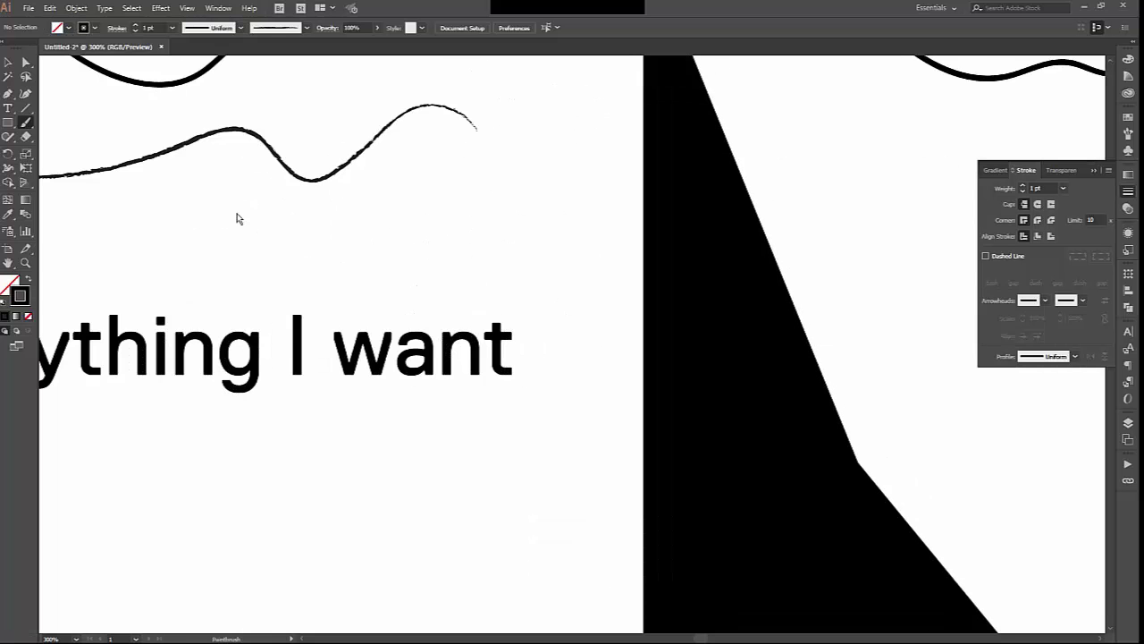